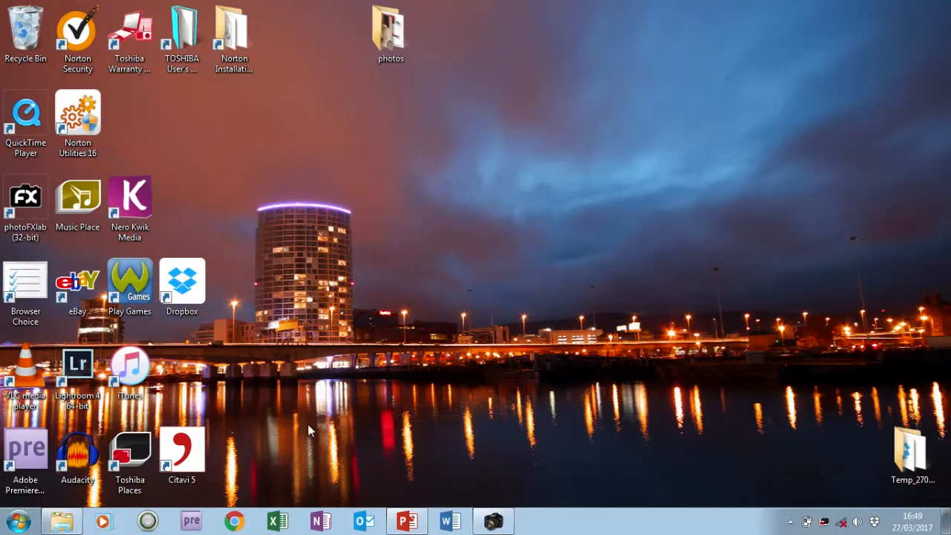
Step: Open the Computer window and browse to the photos > 2017 > 003 mar folder
click(19, 522)
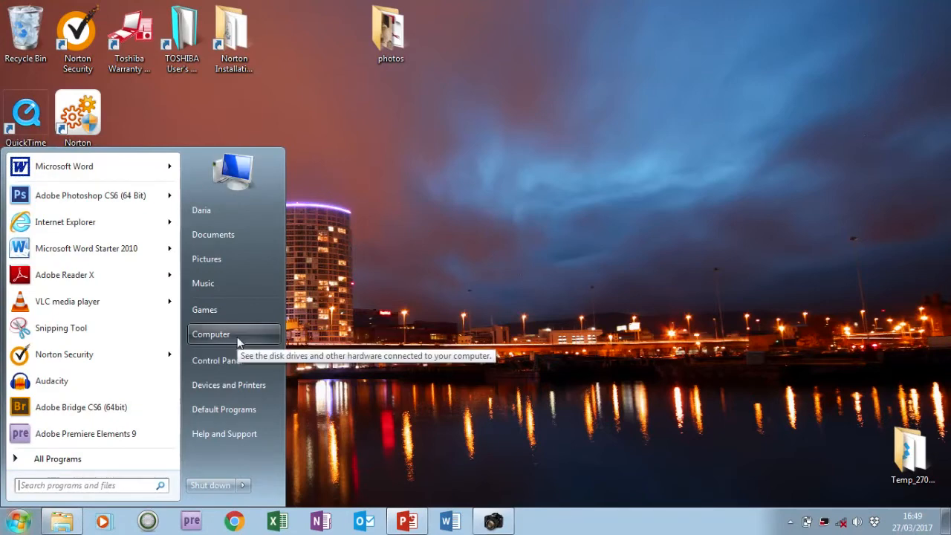
click(211, 335)
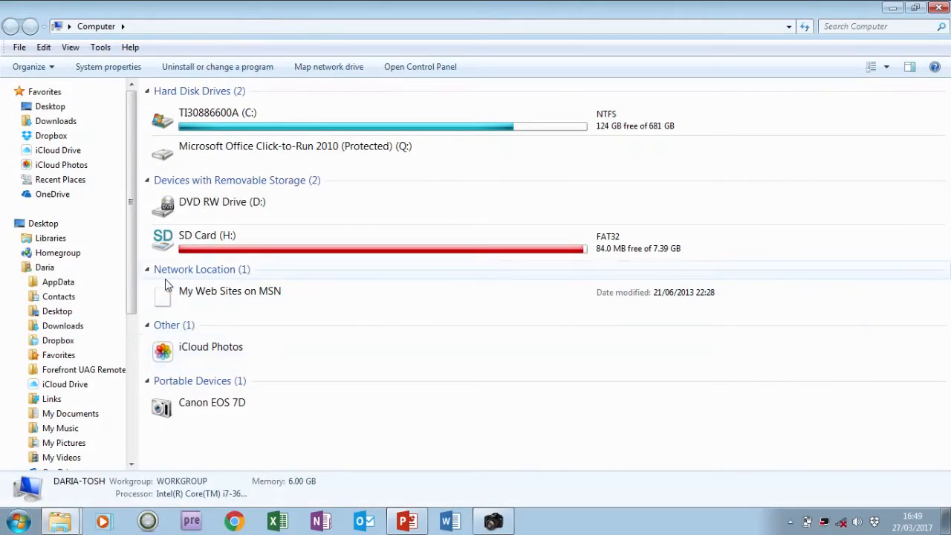
drag(135, 288, 141, 421)
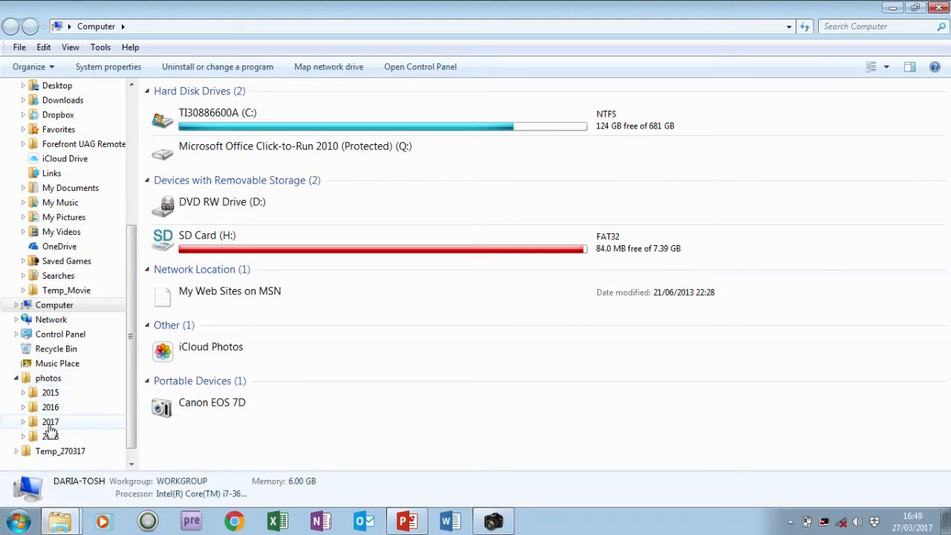
click(24, 422)
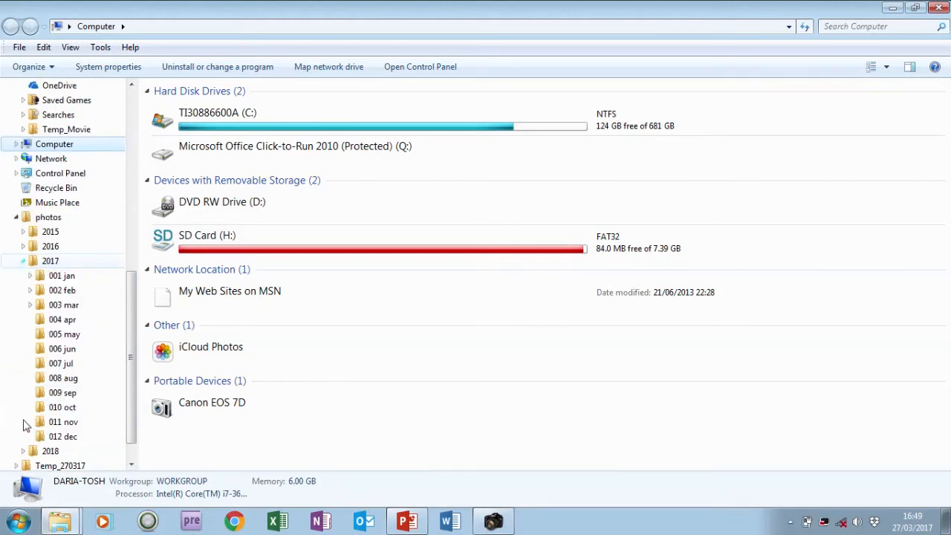
click(33, 306)
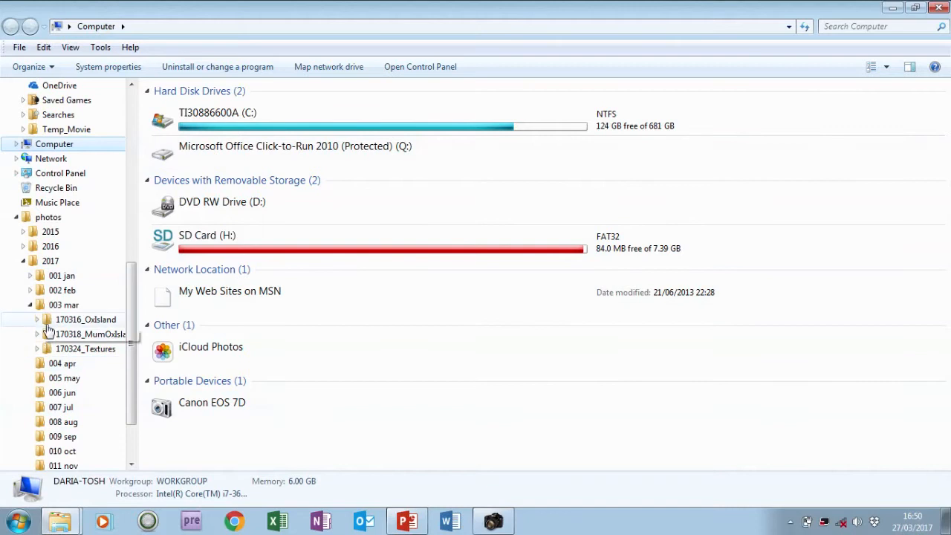
click(60, 308)
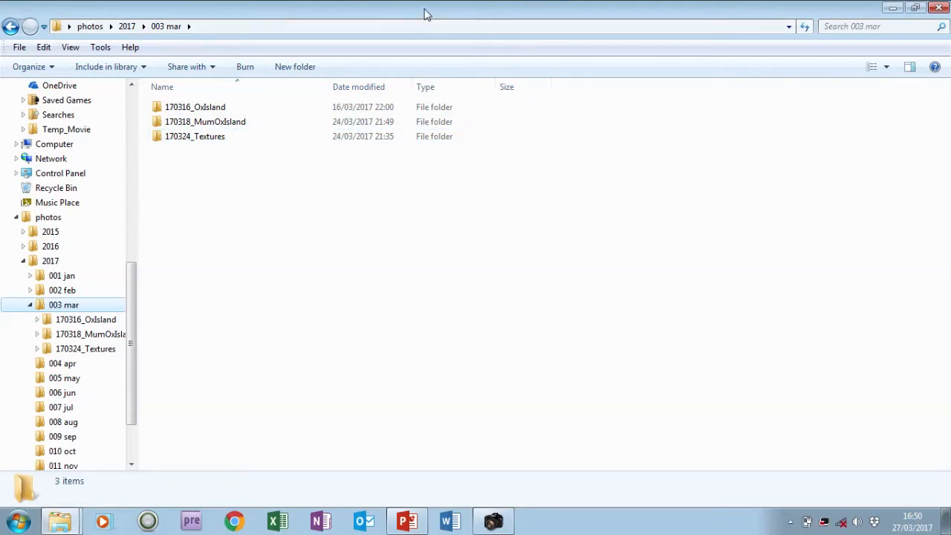
Step: Arrange the 003 mar window on the right half of the desktop and a second Computer window on the left half
drag(427, 14, 945, 20)
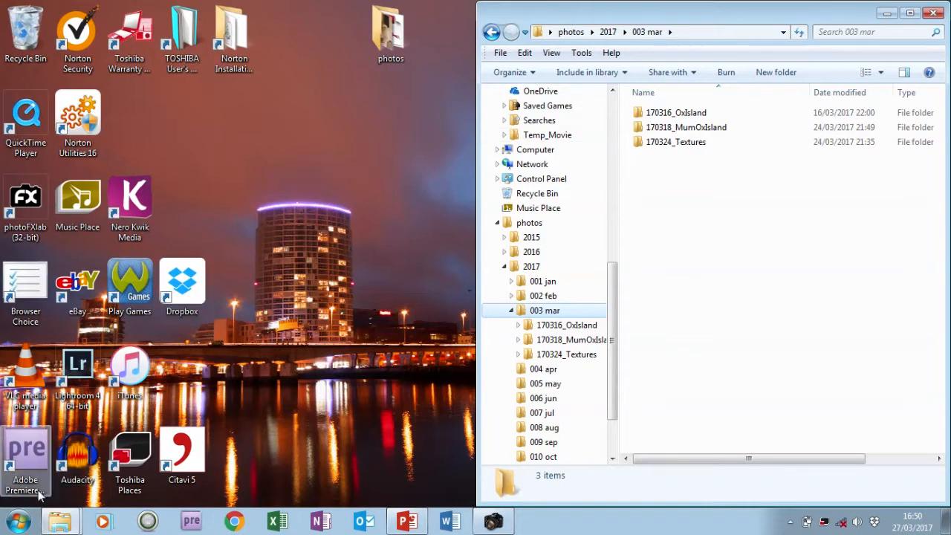
click(21, 524)
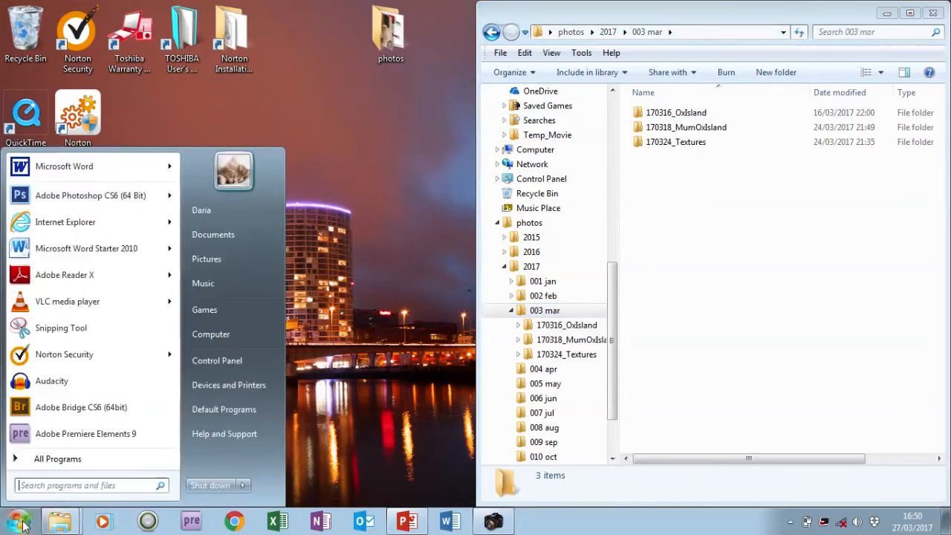
click(227, 334)
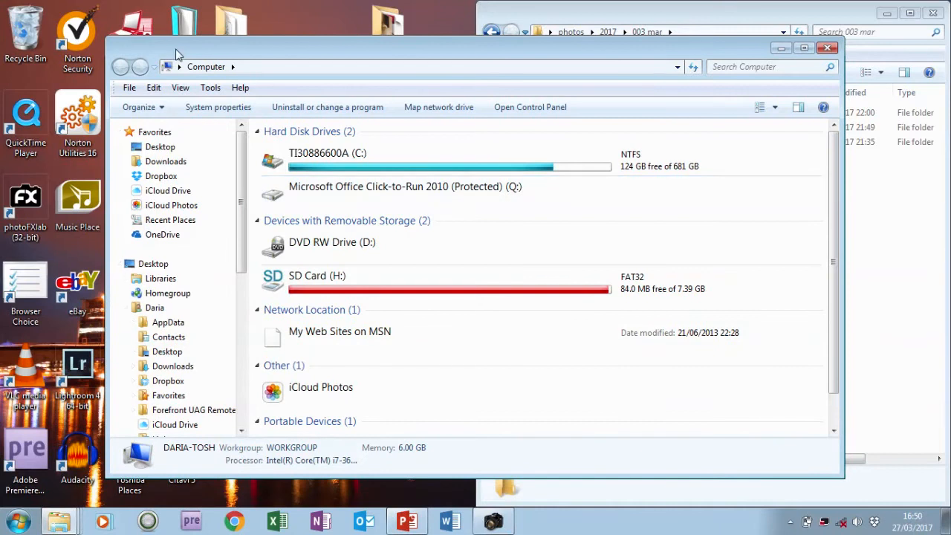
drag(186, 55, 2, 44)
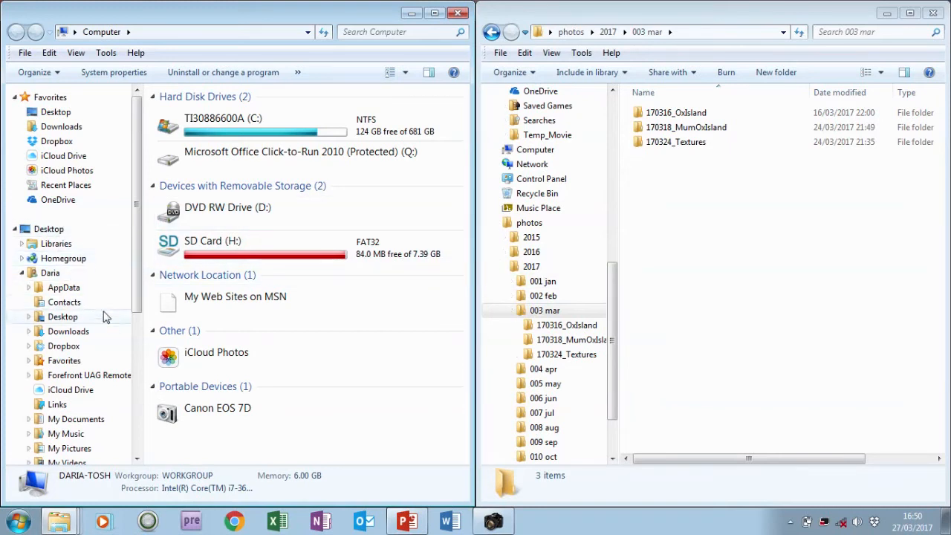
Step: In the Computer window, open the Canon EOS 7D's CF card and browse to DCIM > 100EOS7D
drag(138, 271, 138, 365)
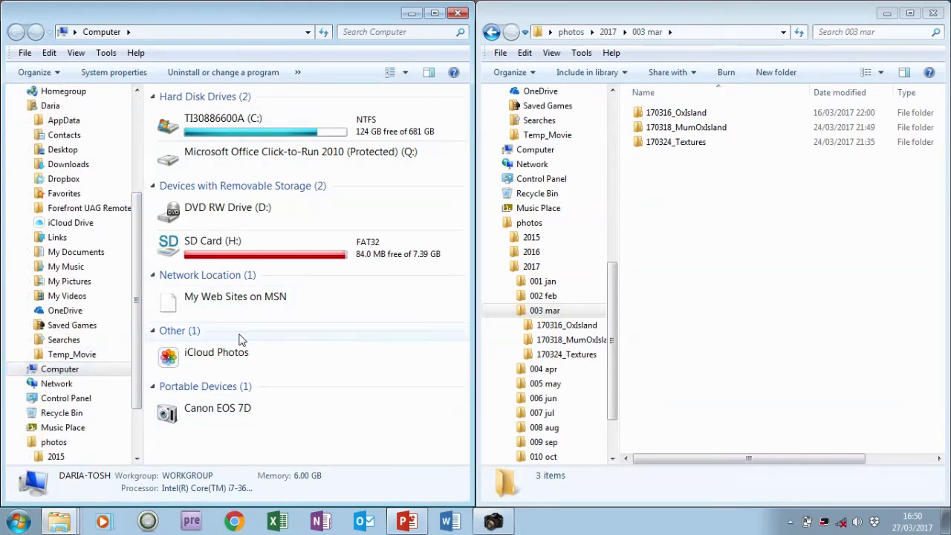
double_click(218, 412)
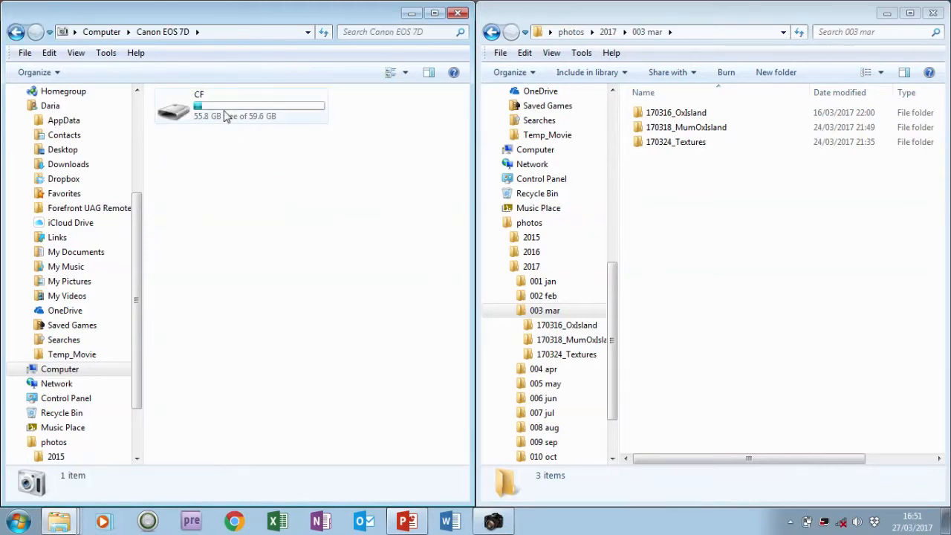
double_click(212, 112)
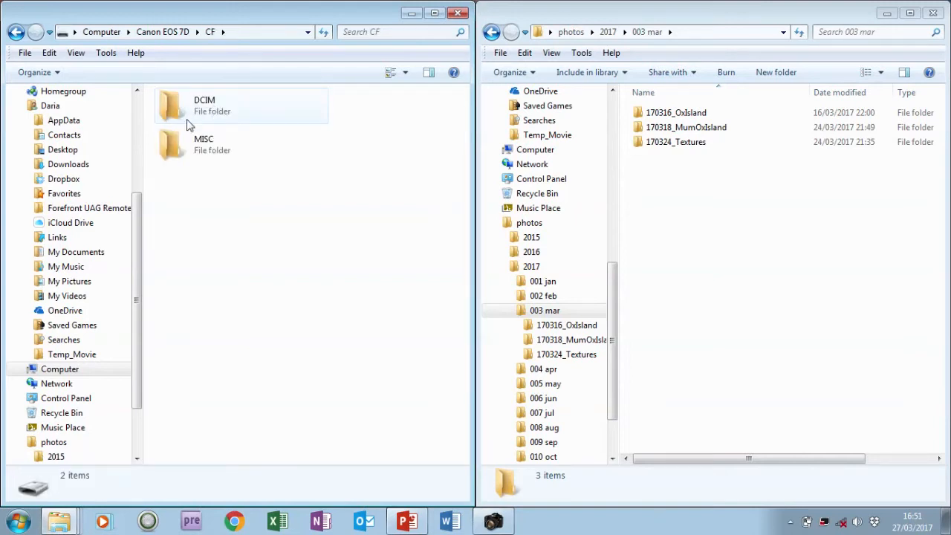
double_click(202, 112)
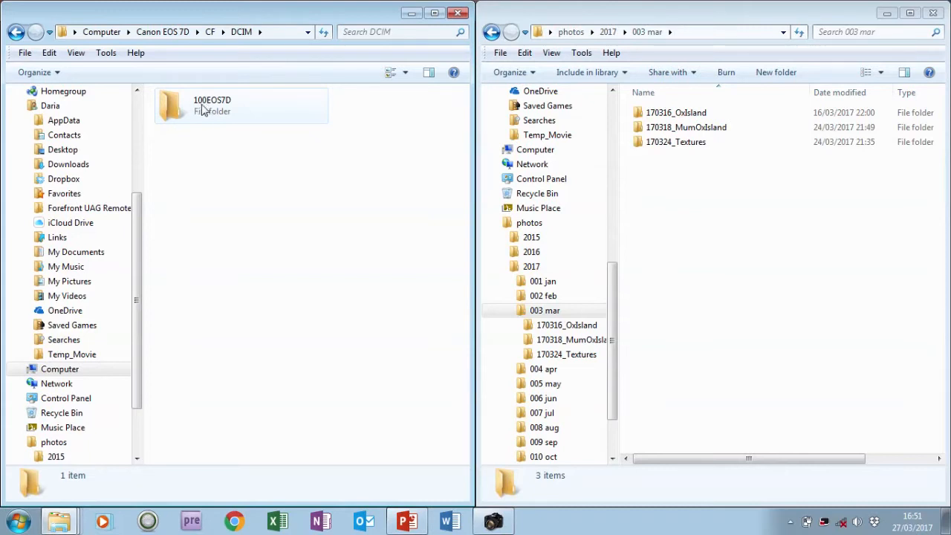
double_click(214, 115)
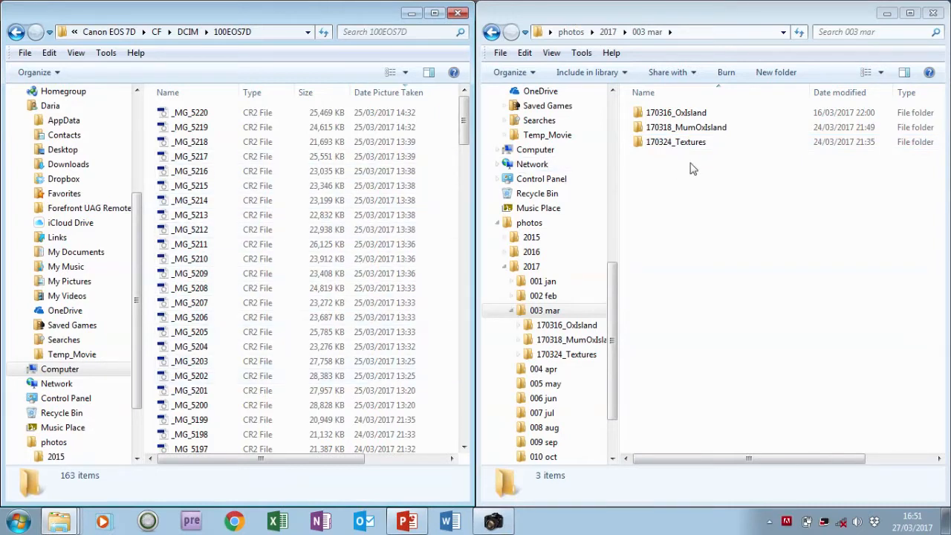
Step: Create a new folder named 170325_Mournes inside the 003 mar folder
click(770, 74)
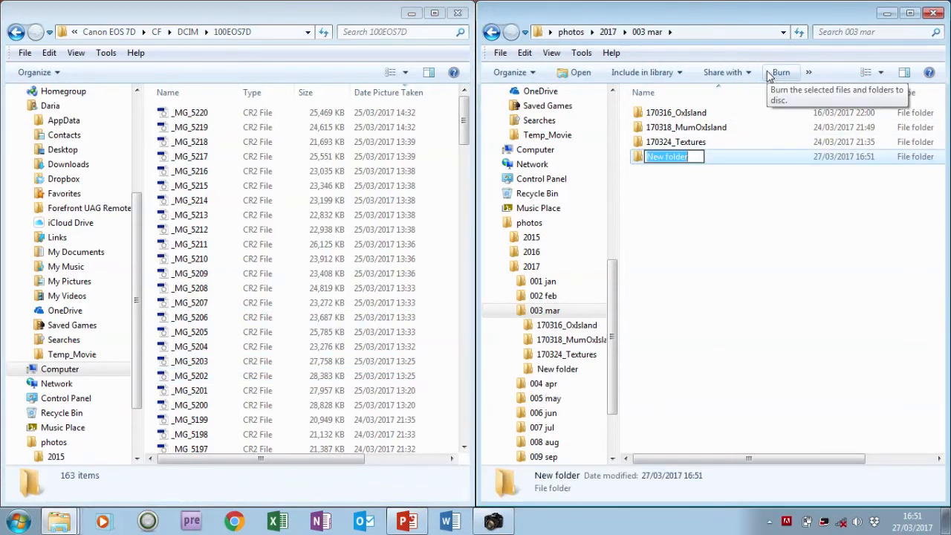
text(17)
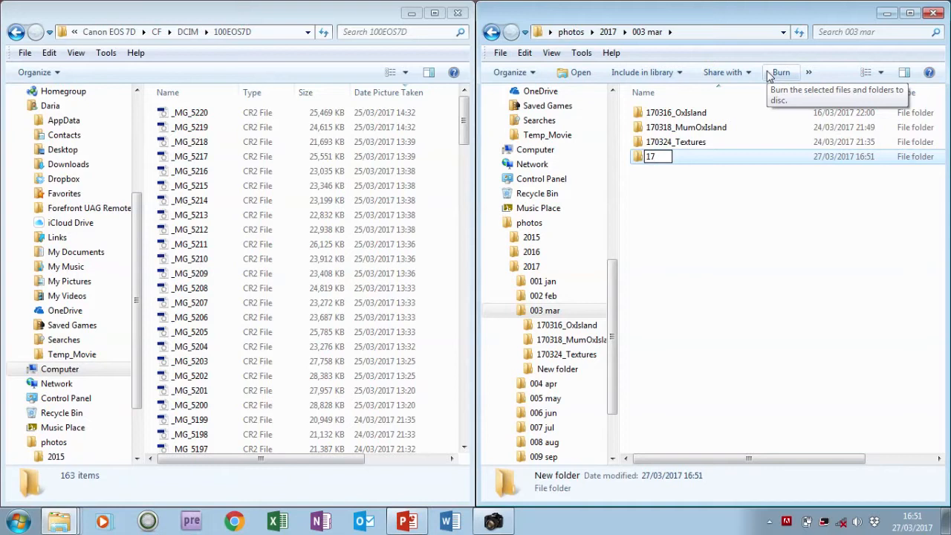
text(0325_)
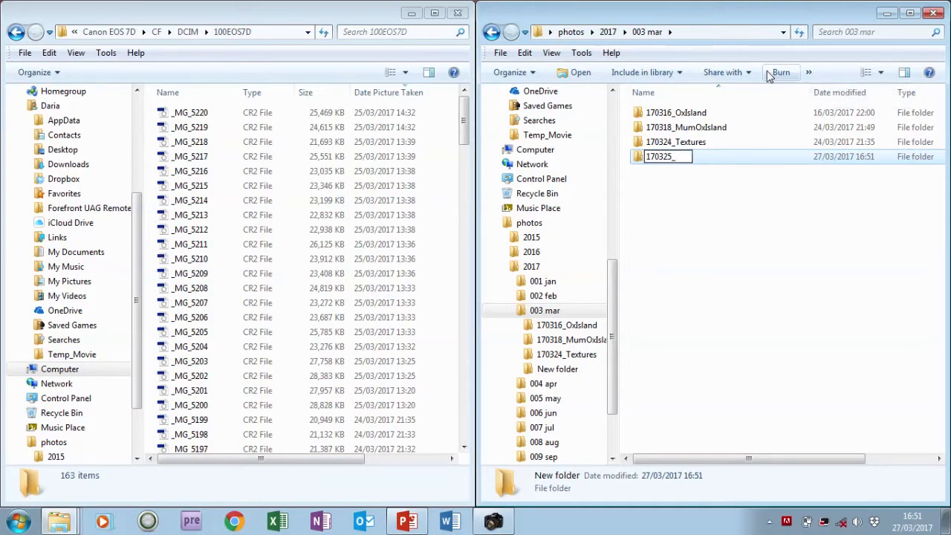
text(Mournes)
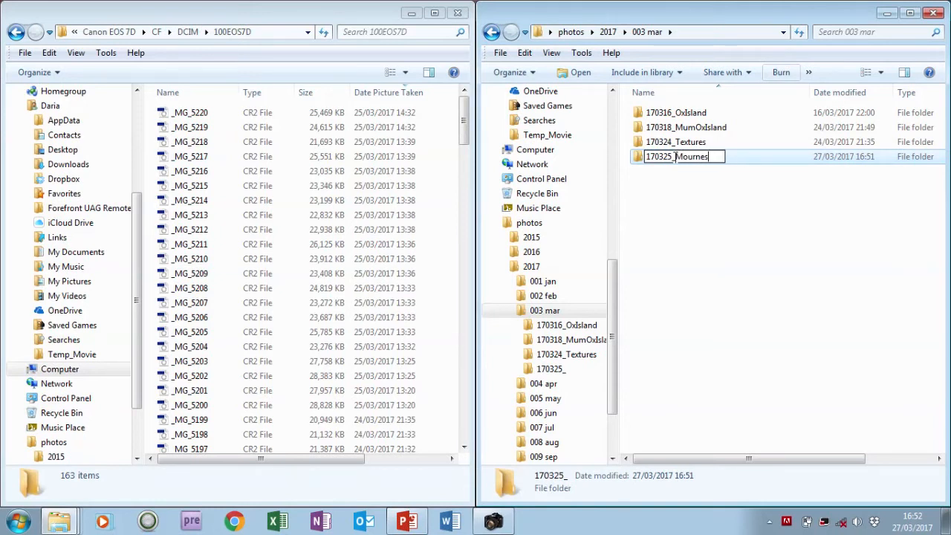
key(Return)
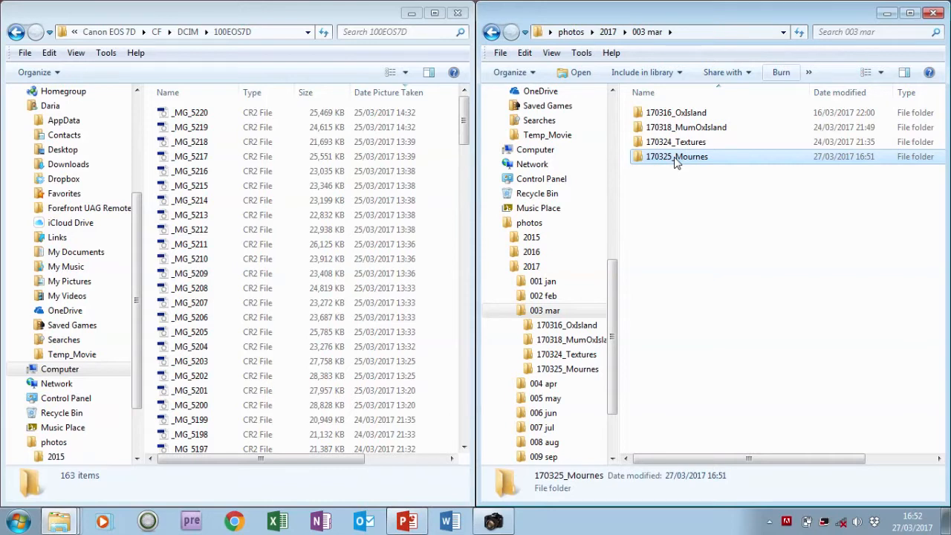
Step: Create a subfolder named Originals inside 170325_Mournes and open it
double_click(676, 158)
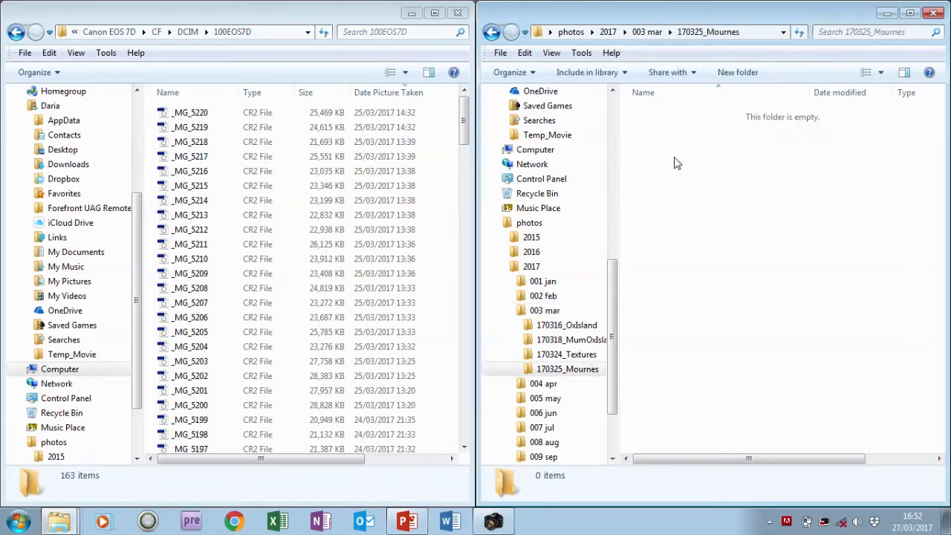
click(744, 74)
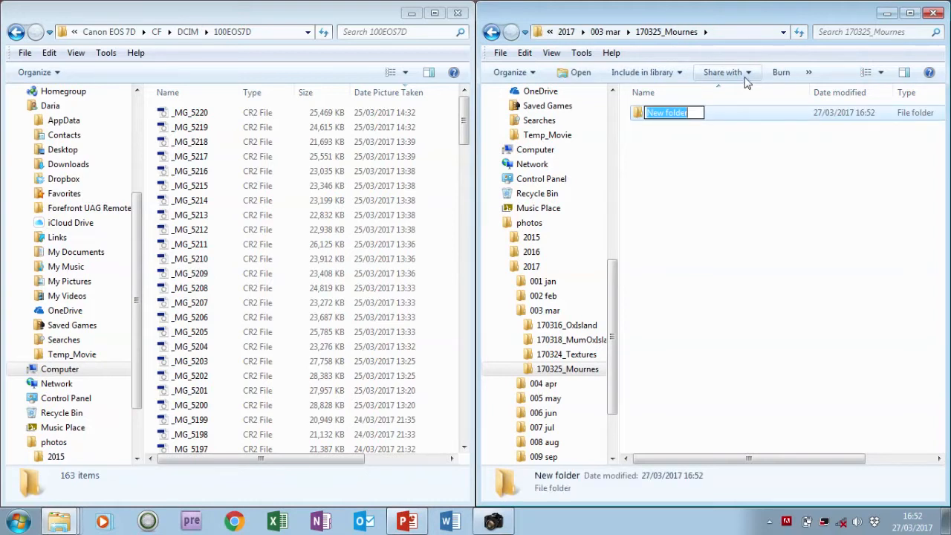
text(Originals)
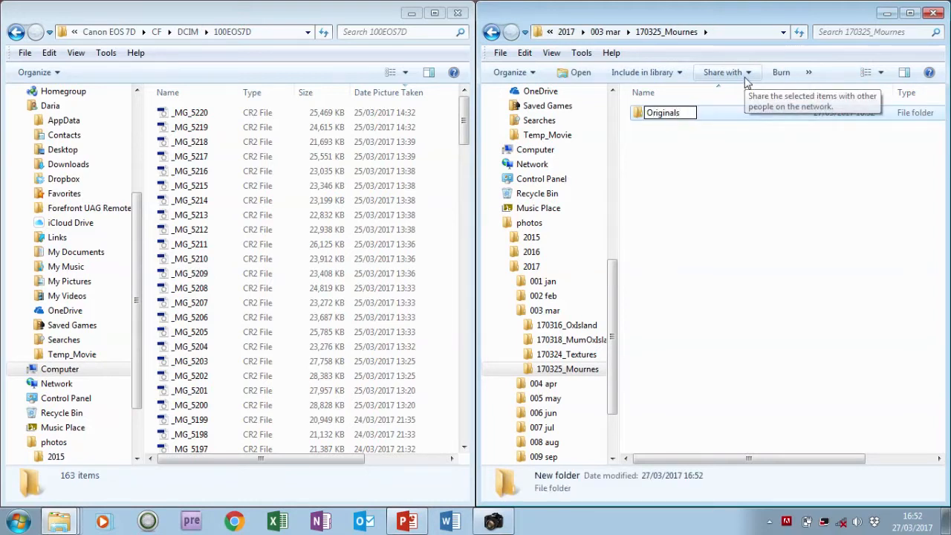
key(Return)
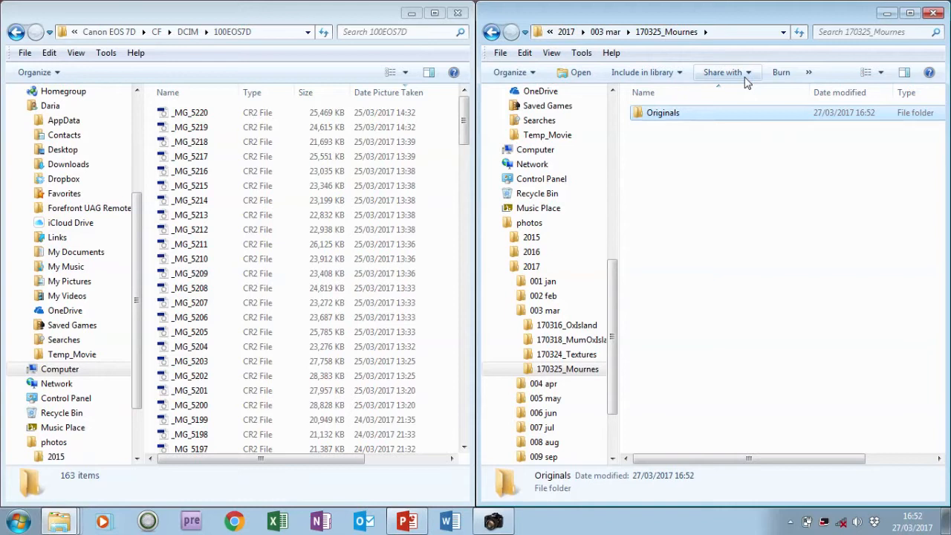
double_click(676, 122)
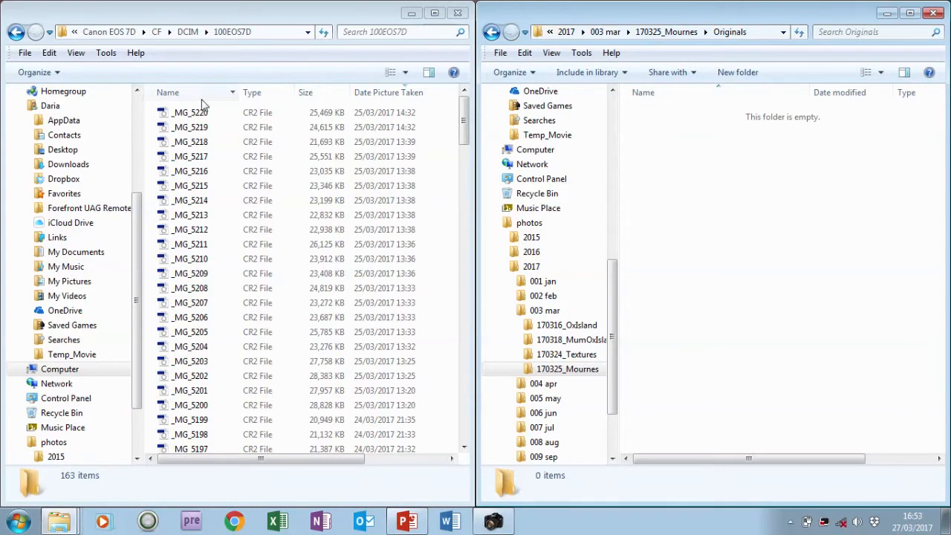
Step: Copy the photos _MG_5220 and _MG_5219 one at a time from the camera folder into Originals
click(201, 112)
drag(202, 111, 663, 195)
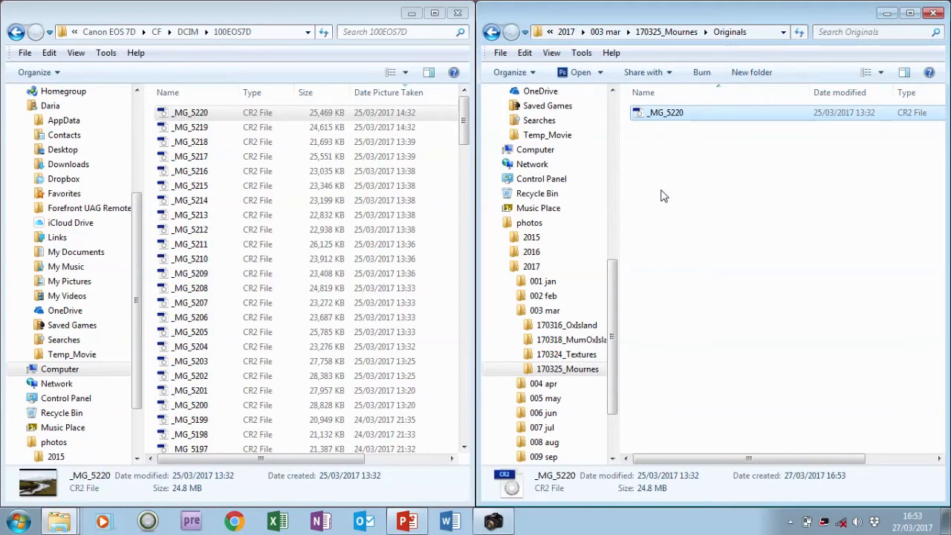
click(335, 129)
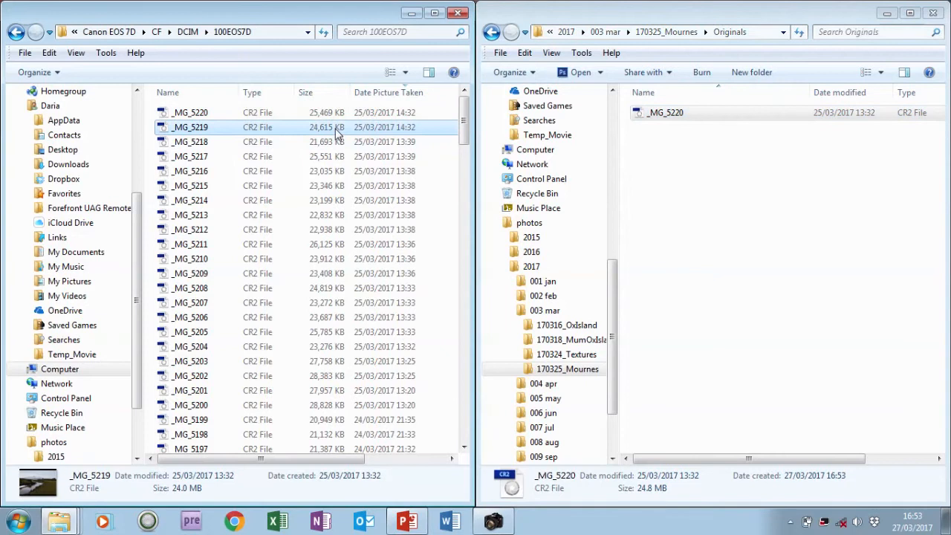
drag(387, 126, 786, 171)
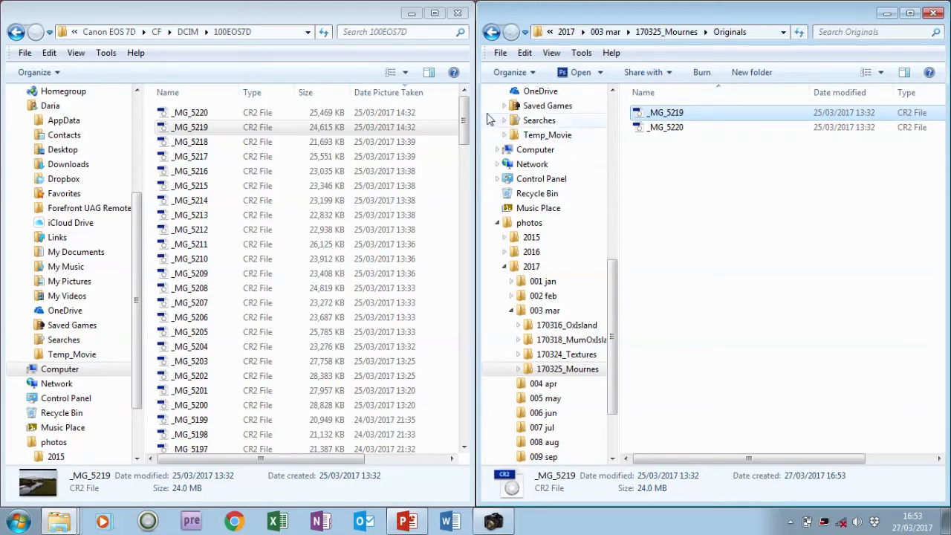
Step: Copy the consecutive photos _MG_5218 through _MG_5214 together from the camera folder into Originals
click(343, 143)
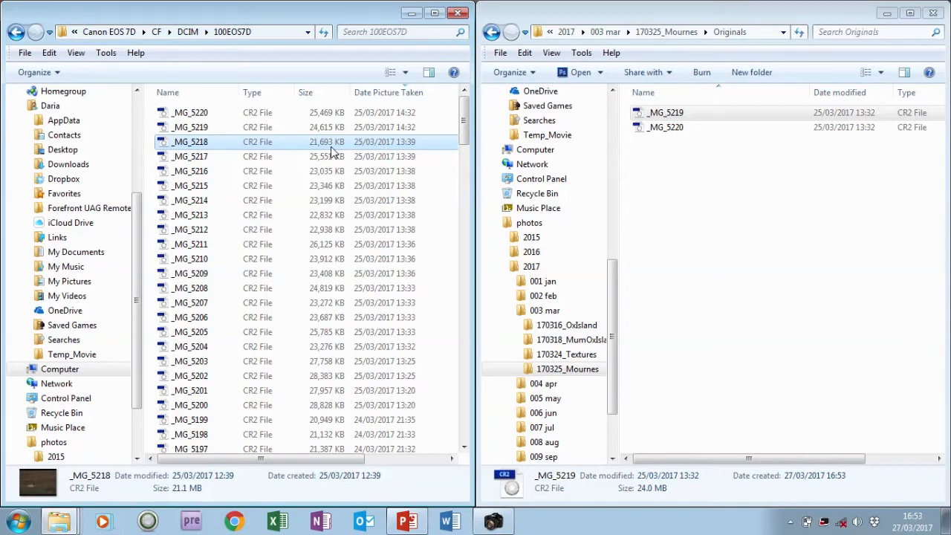
shift+click(333, 205)
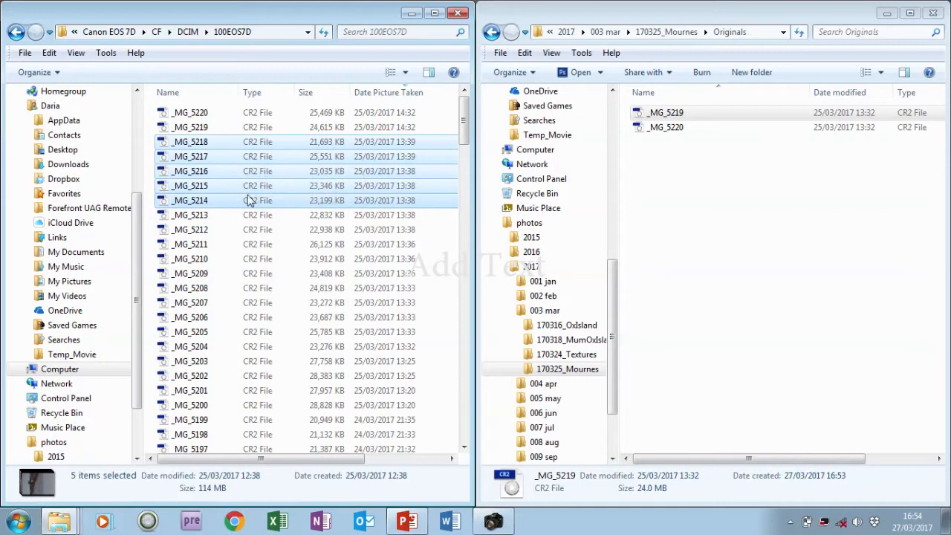
drag(304, 207, 669, 213)
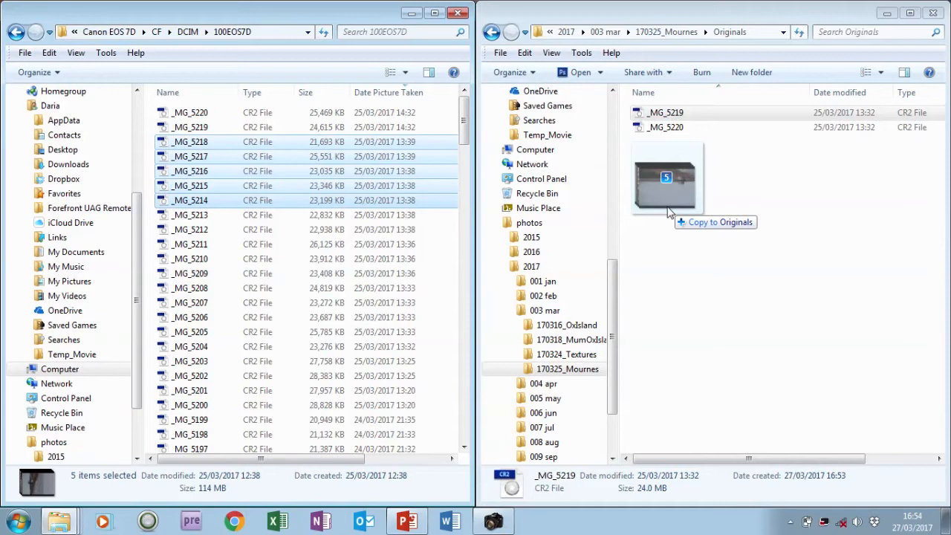
drag(669, 214, 665, 211)
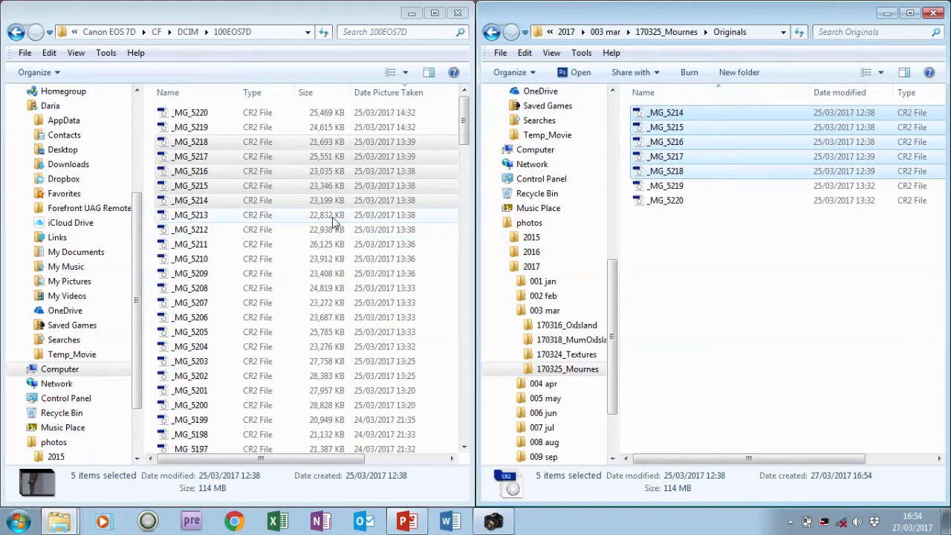
Step: Preview the camera photos as Large Icons and Extra Large Icons, and return the camera folder to the Details view
click(405, 72)
click(457, 40)
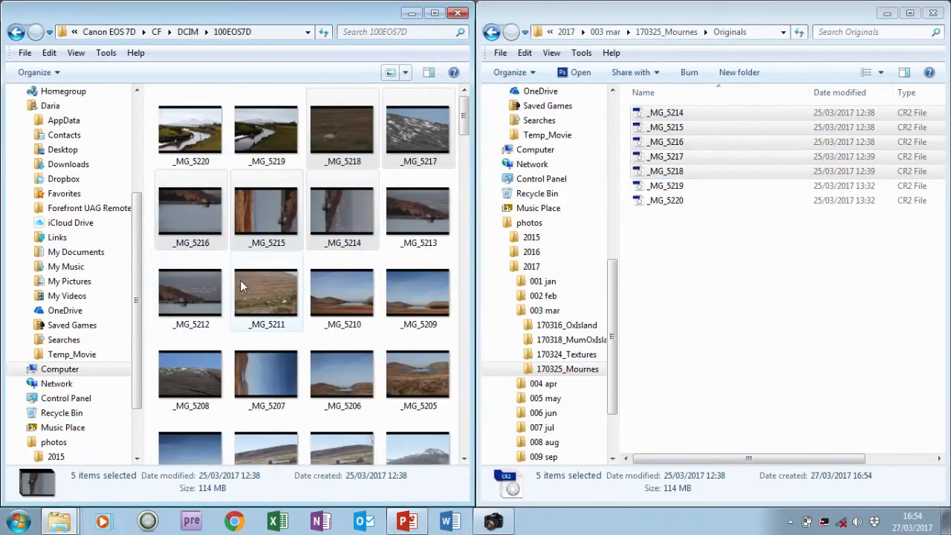
click(405, 72)
click(439, 46)
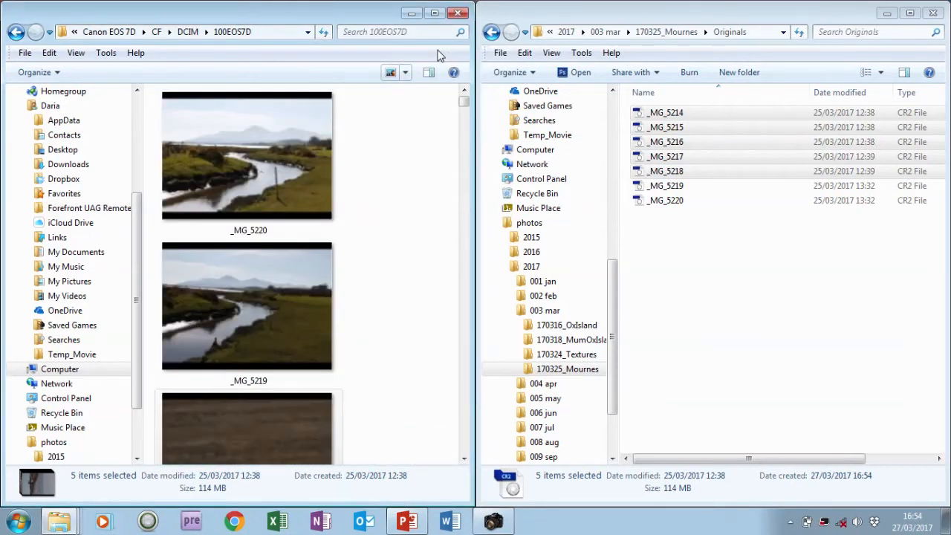
drag(464, 104, 476, 134)
click(405, 72)
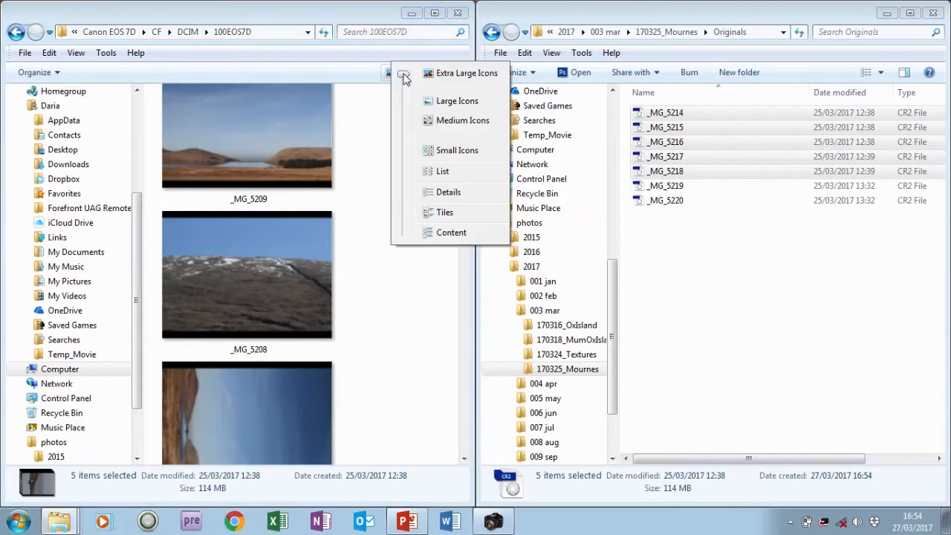
click(448, 192)
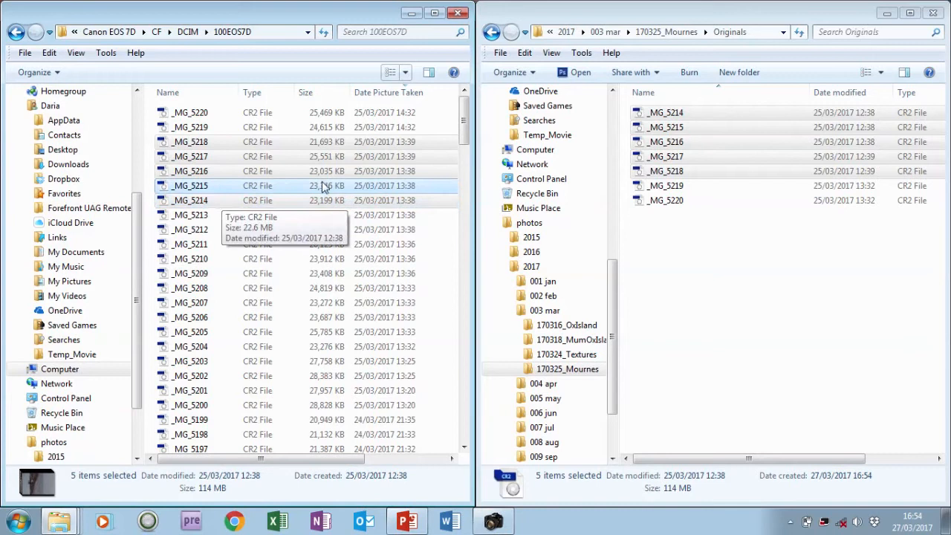
Step: Show the camera photos as Large Icons and copy _MG_5213, _MG_5211, _MG_5207, _MG_5202 and _MG_5200 together into Originals
click(405, 74)
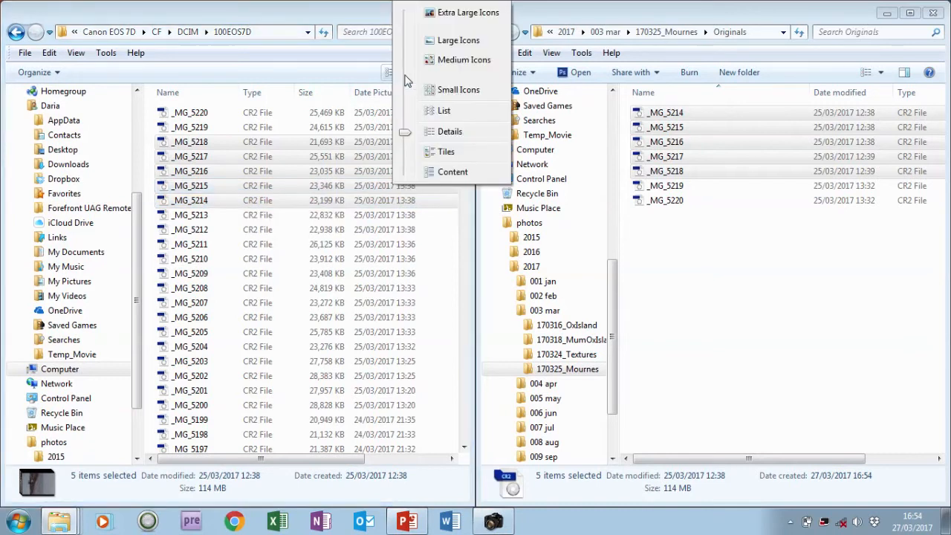
click(439, 42)
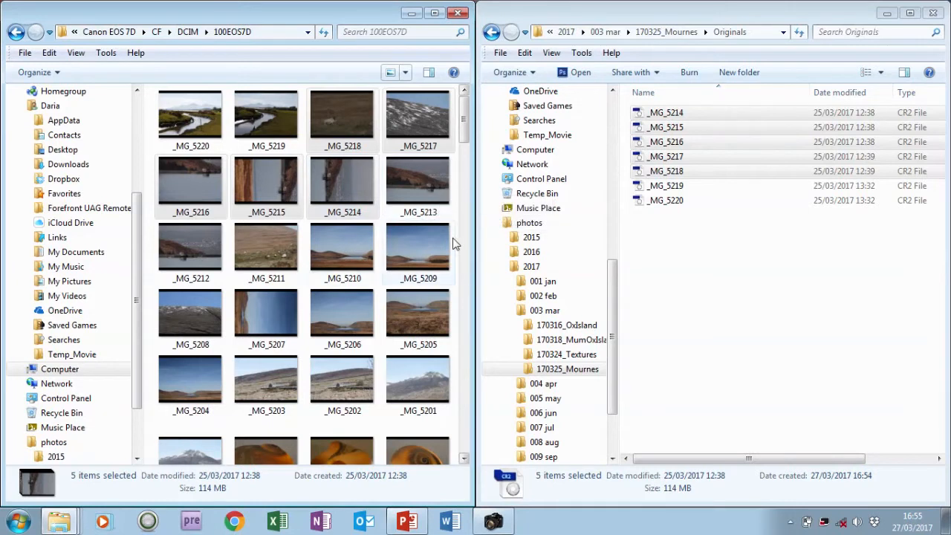
click(420, 182)
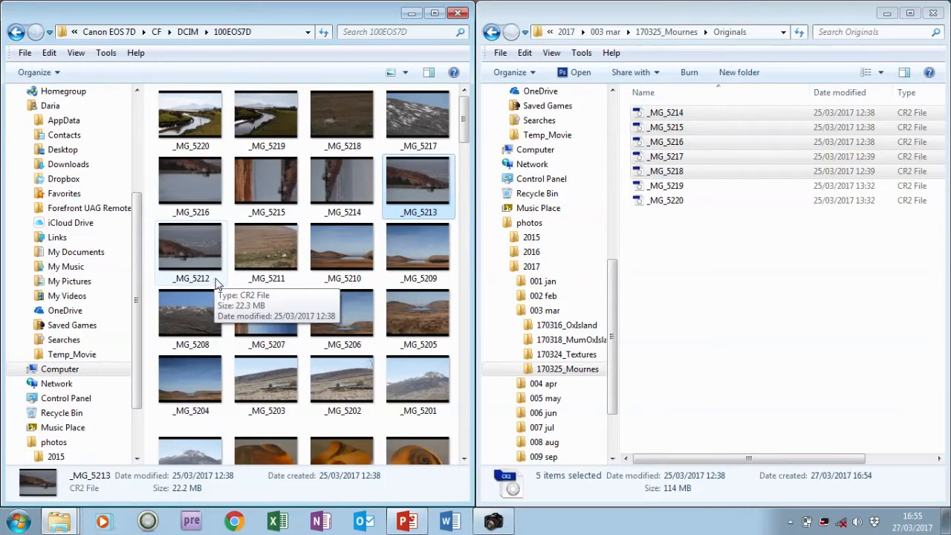
ctrl+click(258, 272)
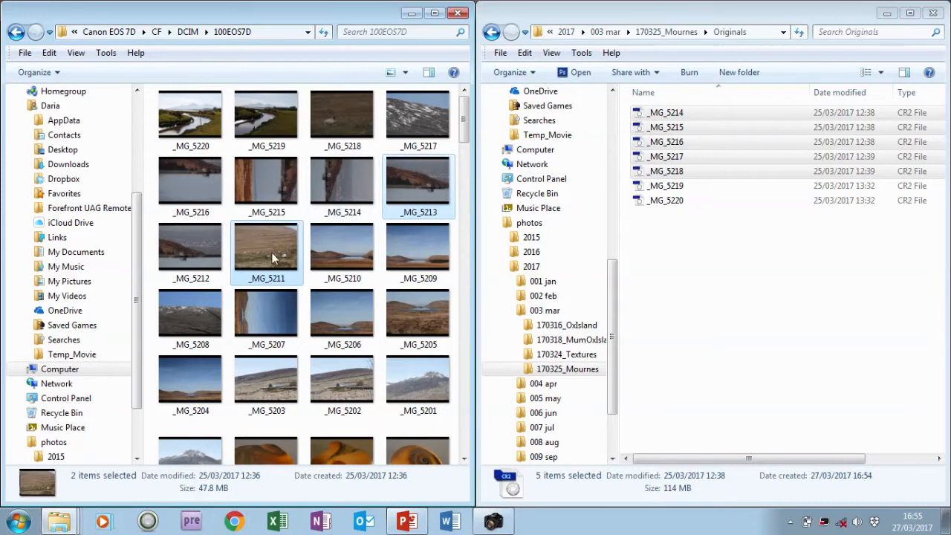
ctrl+click(266, 318)
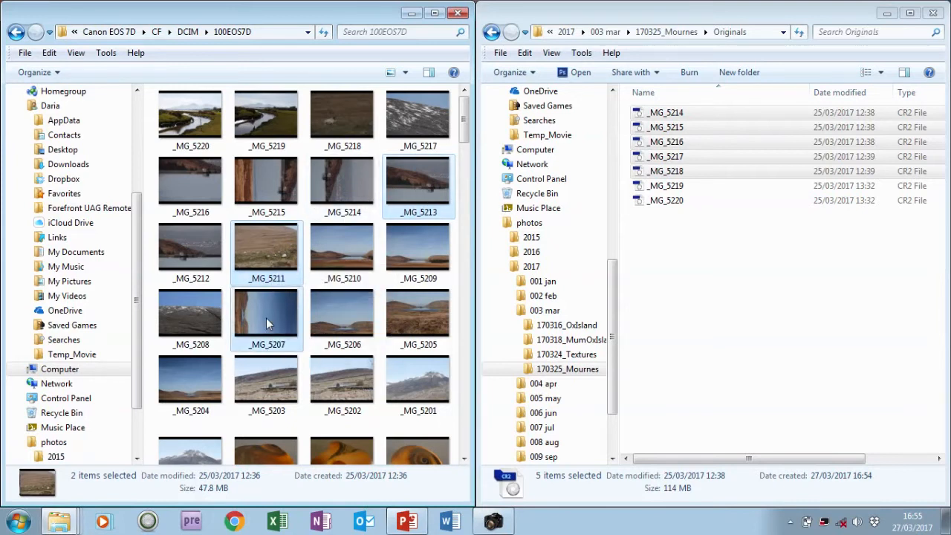
ctrl+click(362, 394)
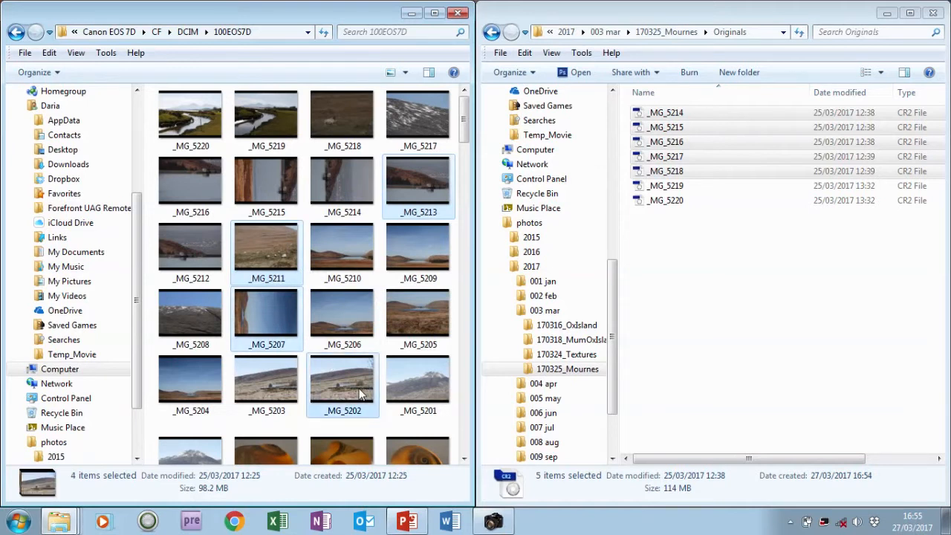
ctrl+click(195, 456)
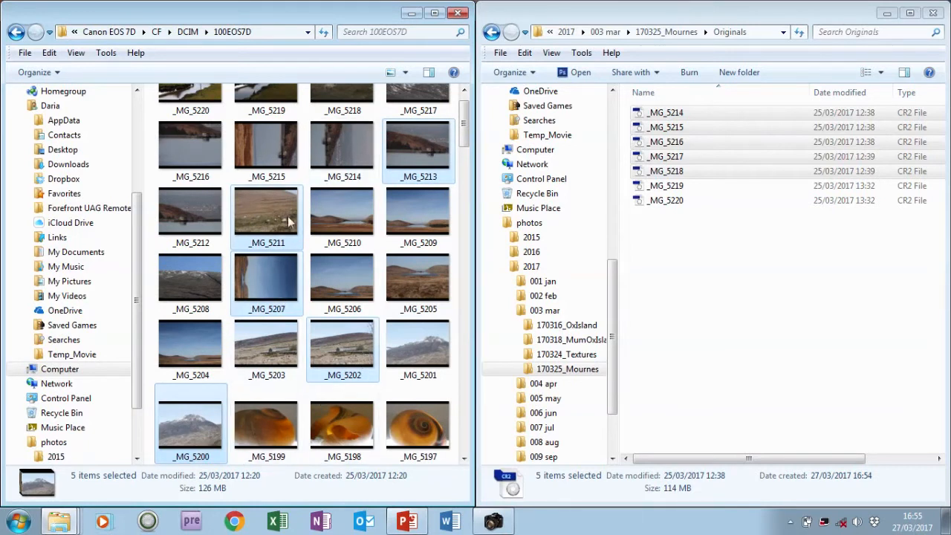
drag(413, 150, 652, 277)
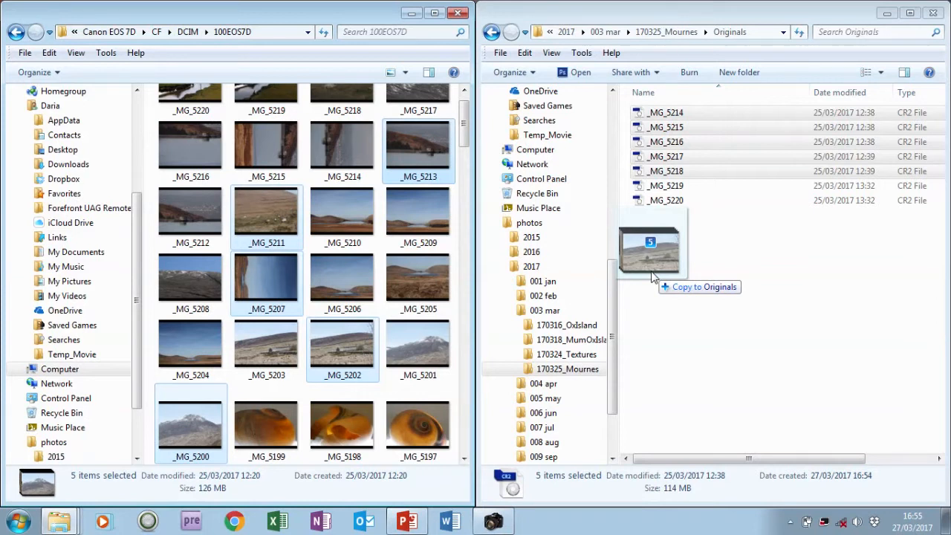
drag(652, 277, 653, 277)
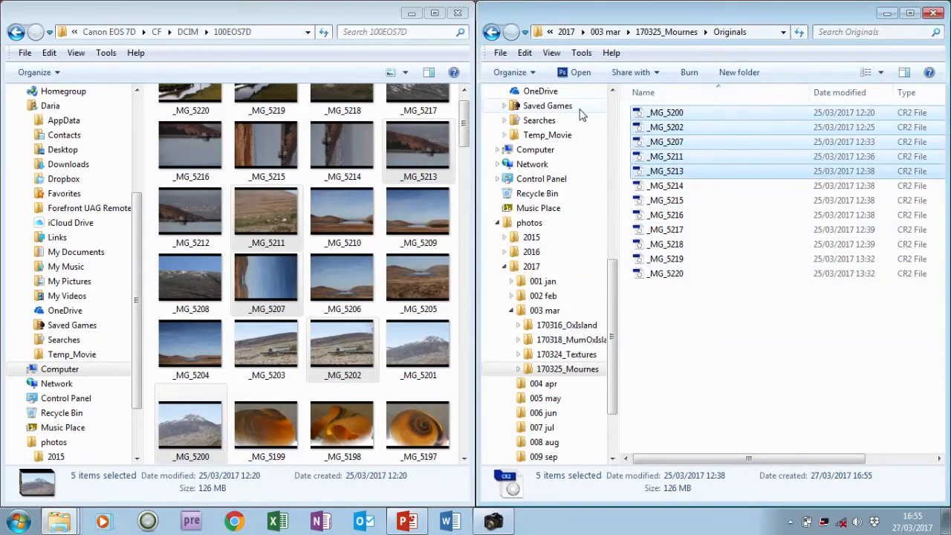
Step: Switch the camera folder to the Details view and sort the Originals folder by name in descending order
click(406, 73)
click(442, 166)
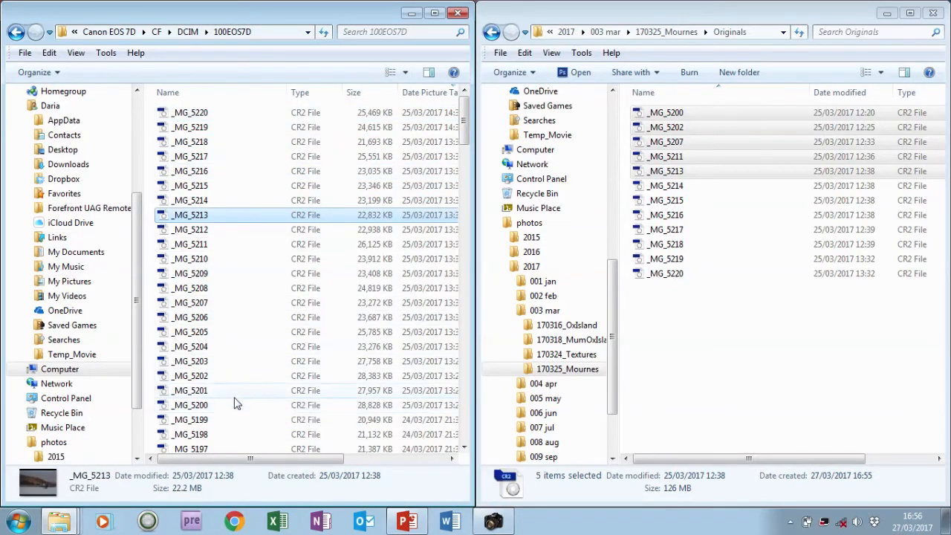
click(718, 93)
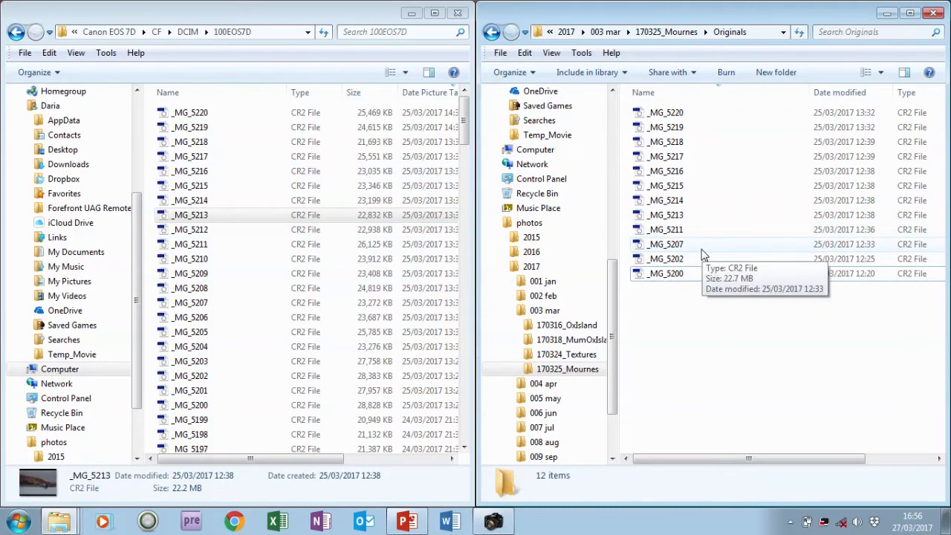
Step: Select the consecutive photos _MG_5220 through _MG_5200 in the camera folder and copy them into Originals
click(310, 116)
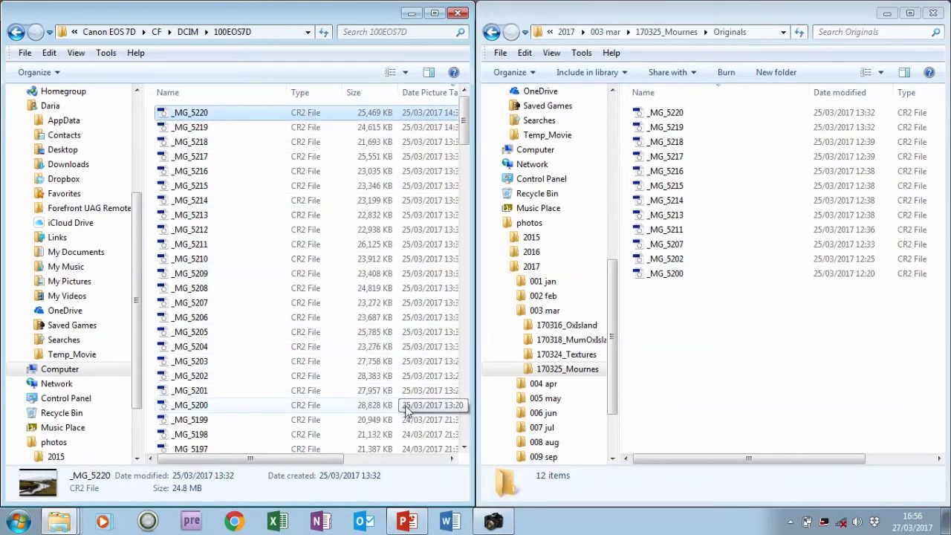
shift+click(303, 410)
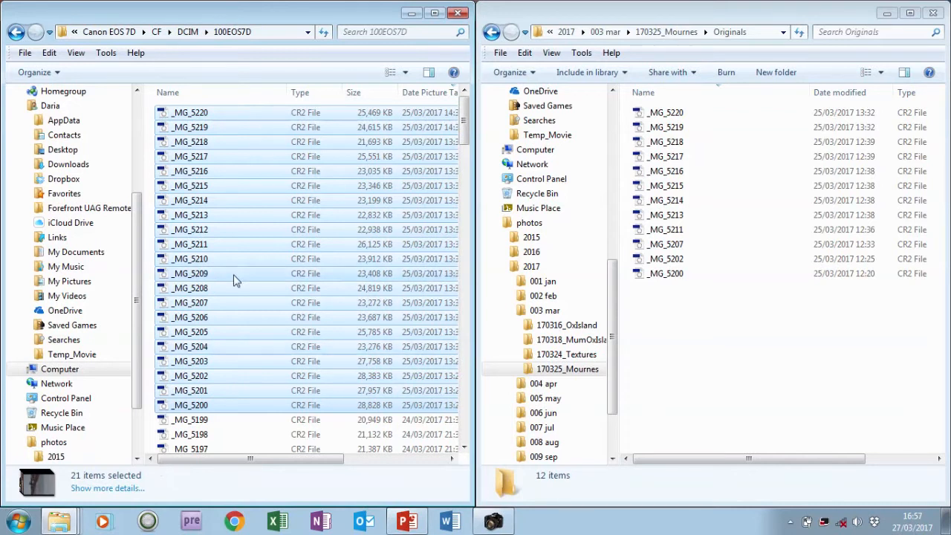
drag(200, 314, 724, 336)
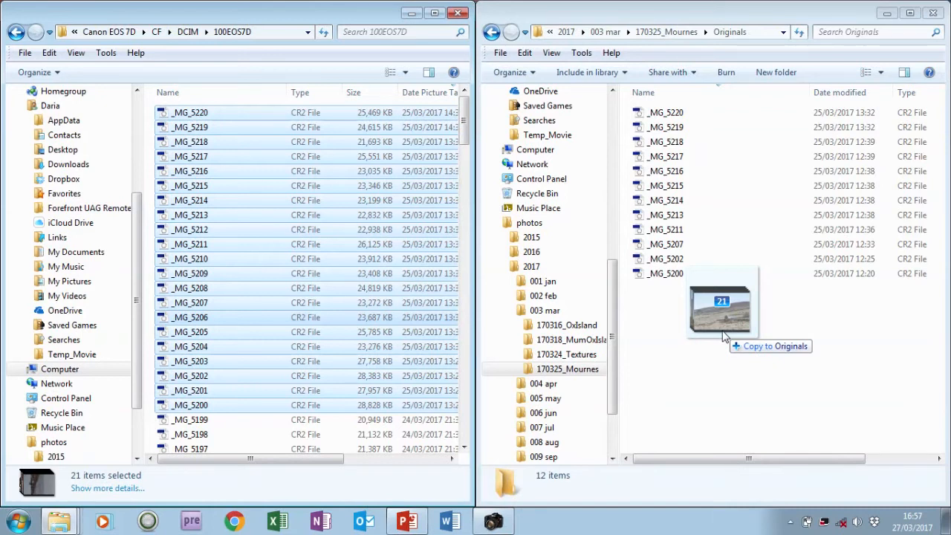
drag(724, 336, 724, 337)
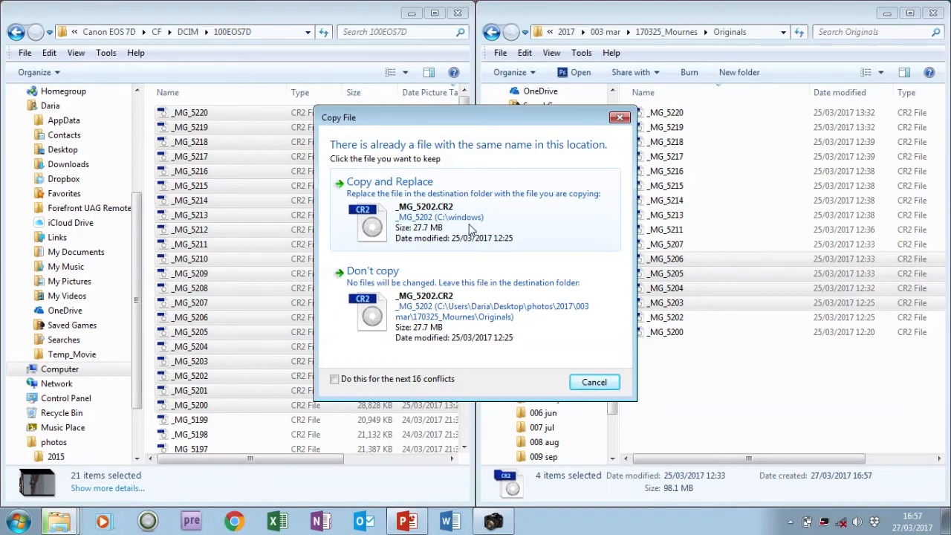
Step: Resolve the duplicate file conflicts with Copy and Replace, first for _MG_5202, and from _MG_5200 on for all remaining conflicts
drag(514, 119, 315, 113)
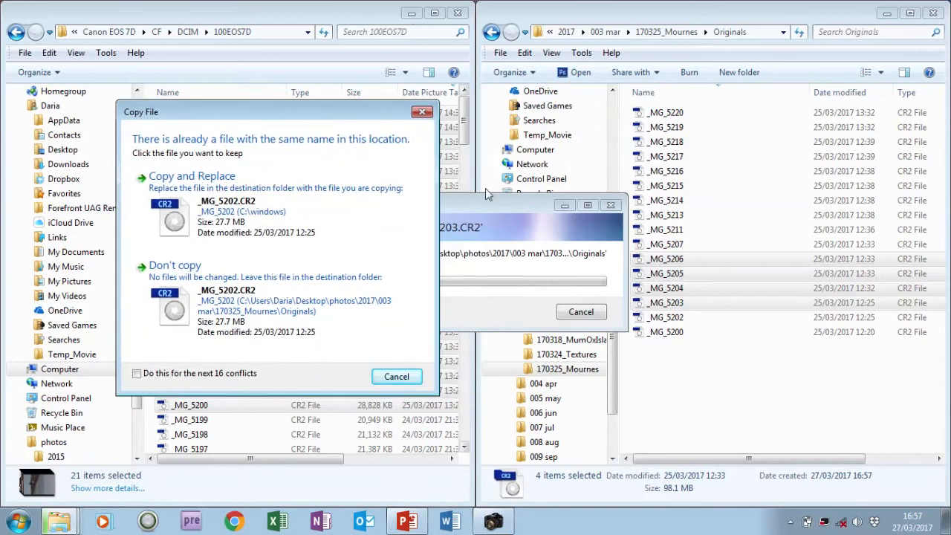
click(501, 209)
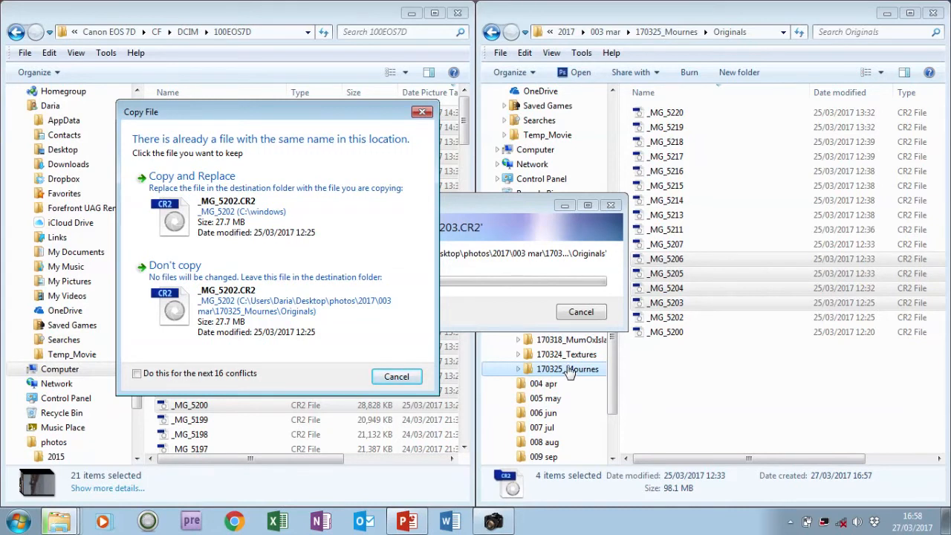
click(274, 220)
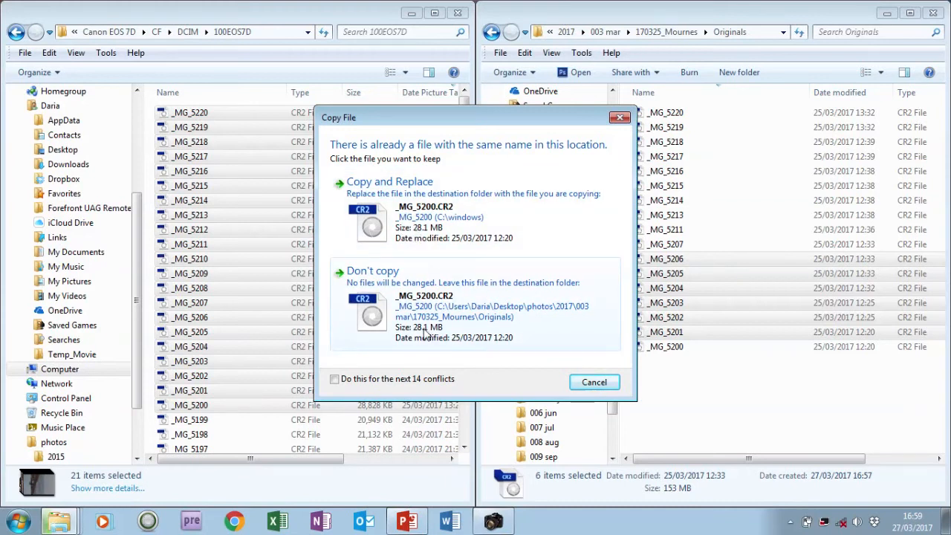
click(334, 379)
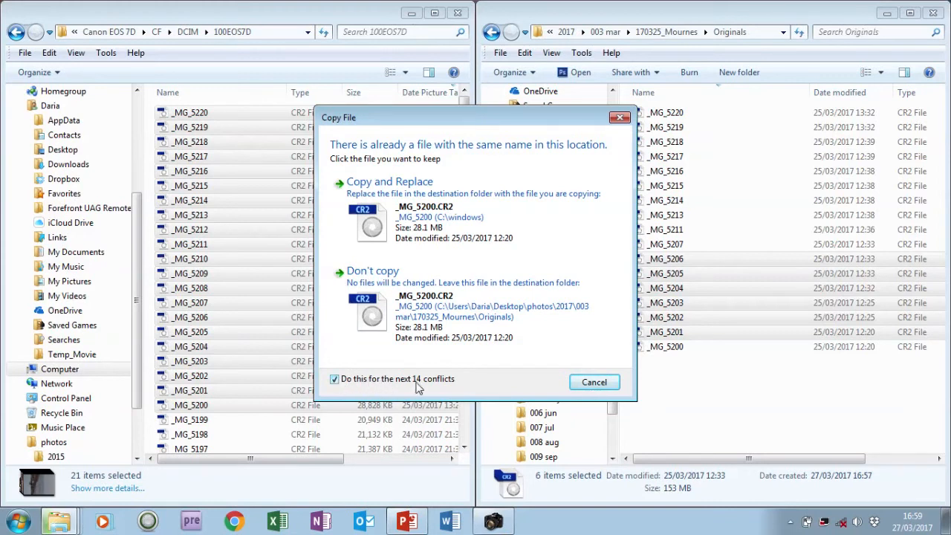
click(424, 224)
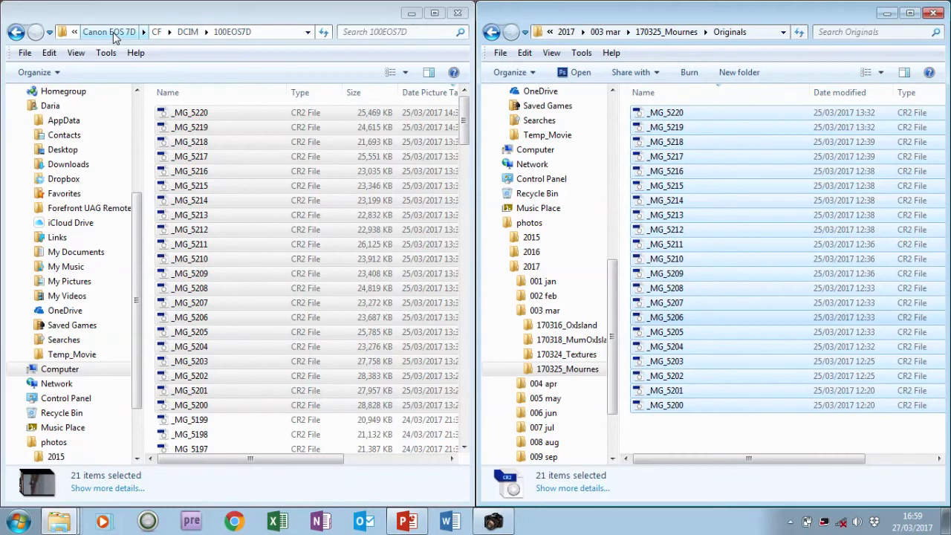
Step: Check the Safely Remove Hardware and Eject Media options for ejecting a memory card, without ejecting anything
click(792, 523)
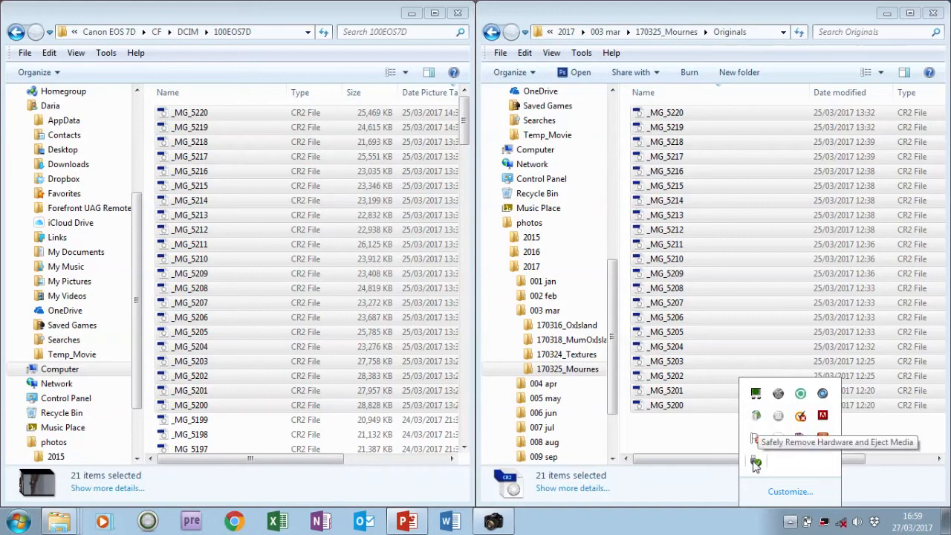
click(755, 463)
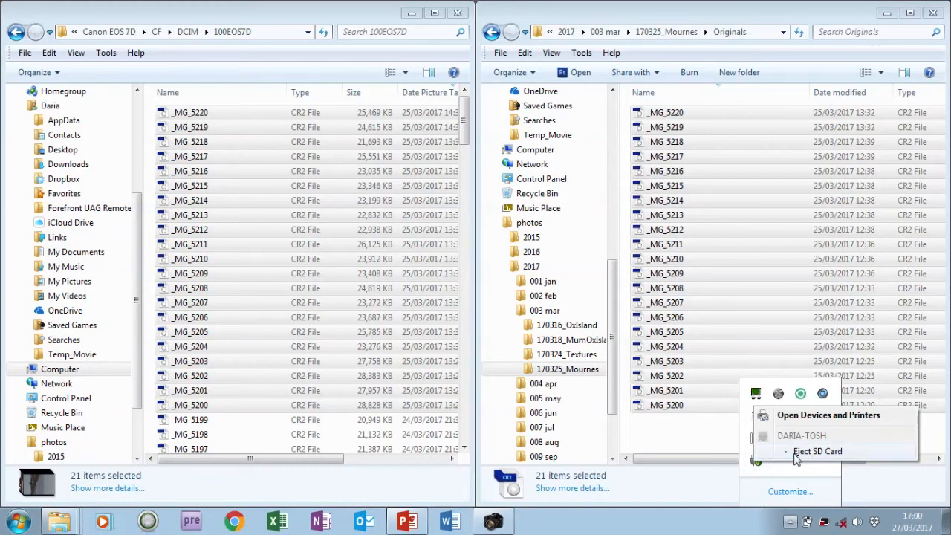
click(790, 523)
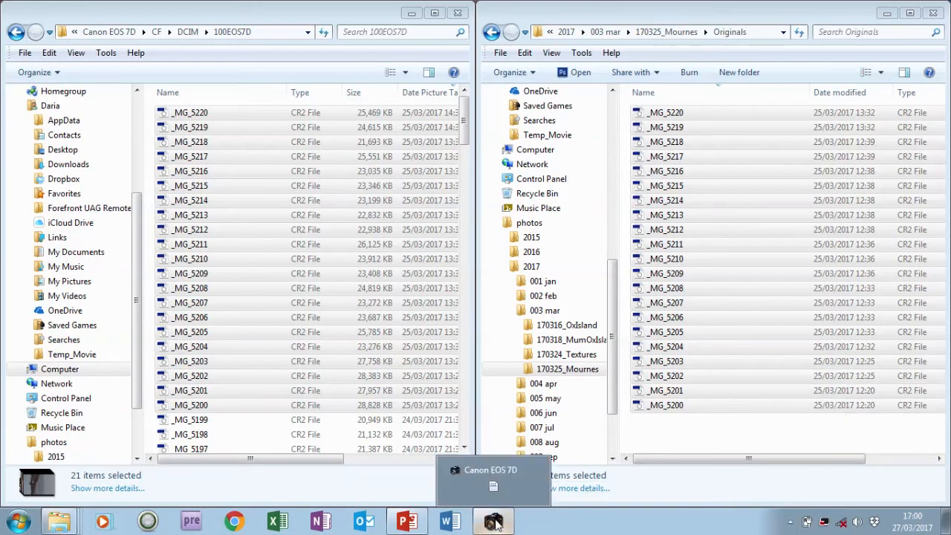
Step: Close the camera's 100EOS7D folder window and the Canon EOS 7D device window
click(458, 13)
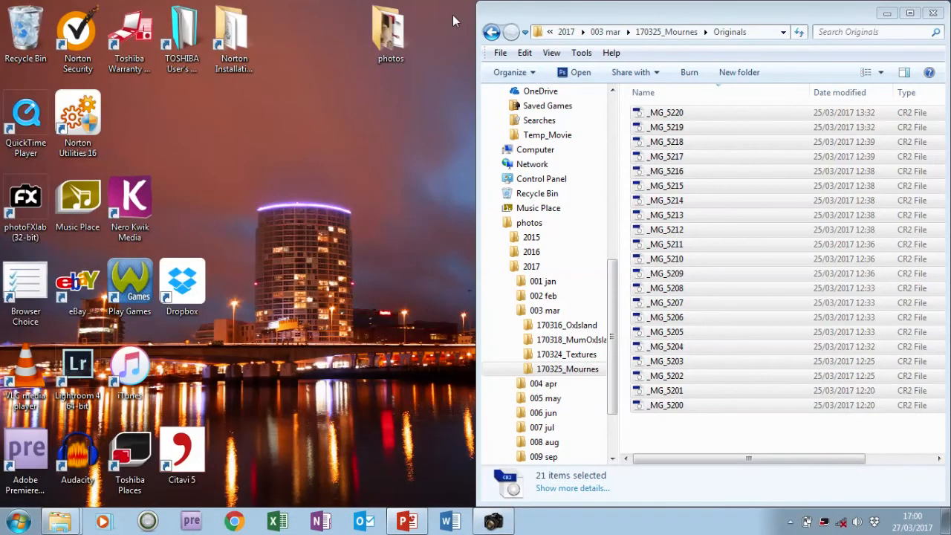
right_click(493, 520)
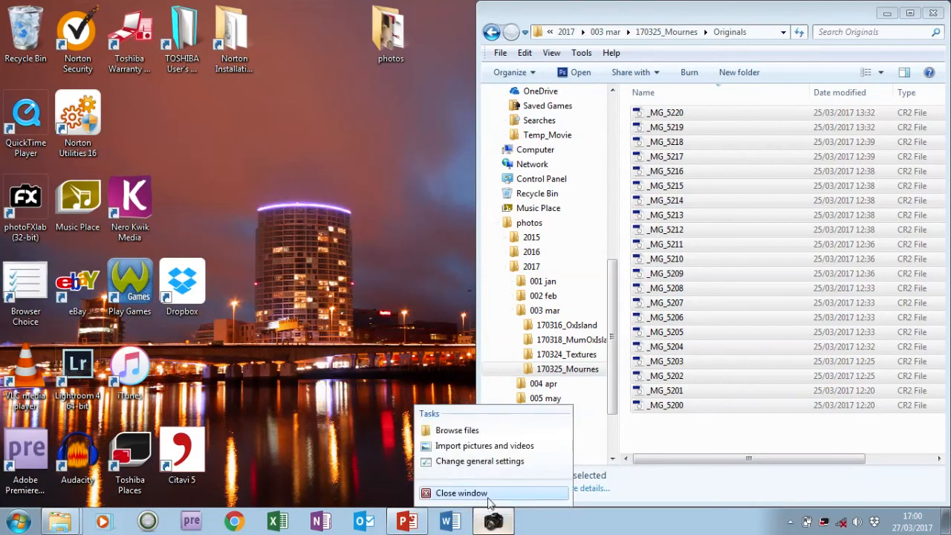
click(489, 494)
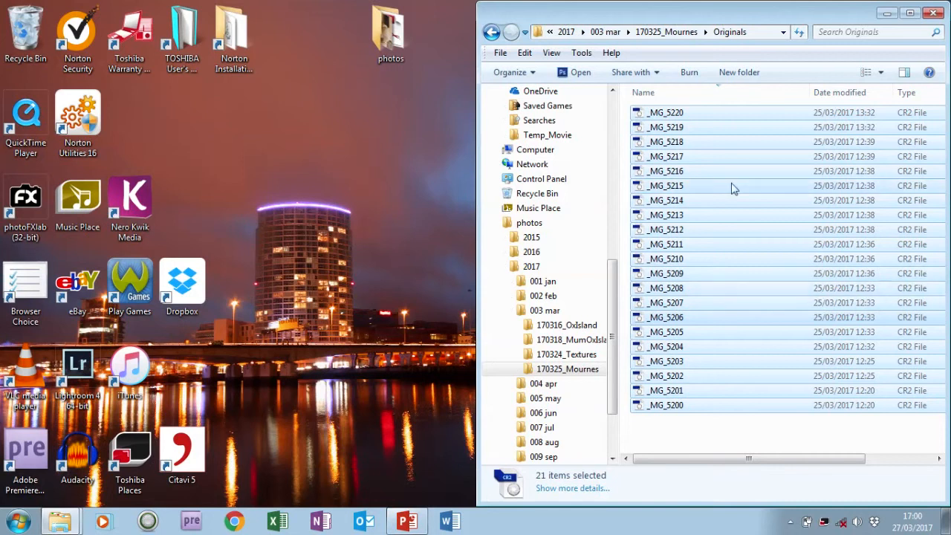
Step: Sort the Originals folder by name in ascending order and maximize its window
click(709, 95)
click(910, 14)
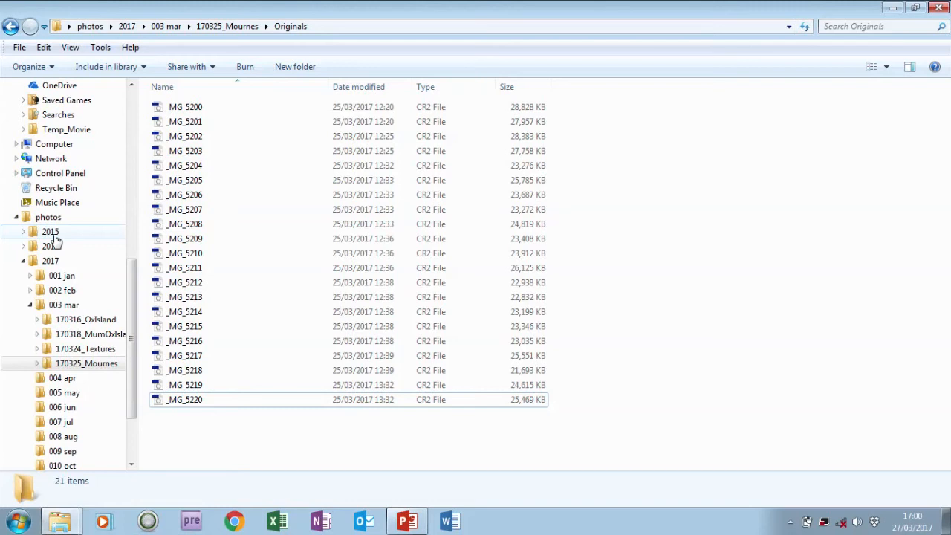
Step: Expand the 2015 folder under photos and examine the subfolders of 10 oct and 11 nov, collapsing each month again
click(23, 232)
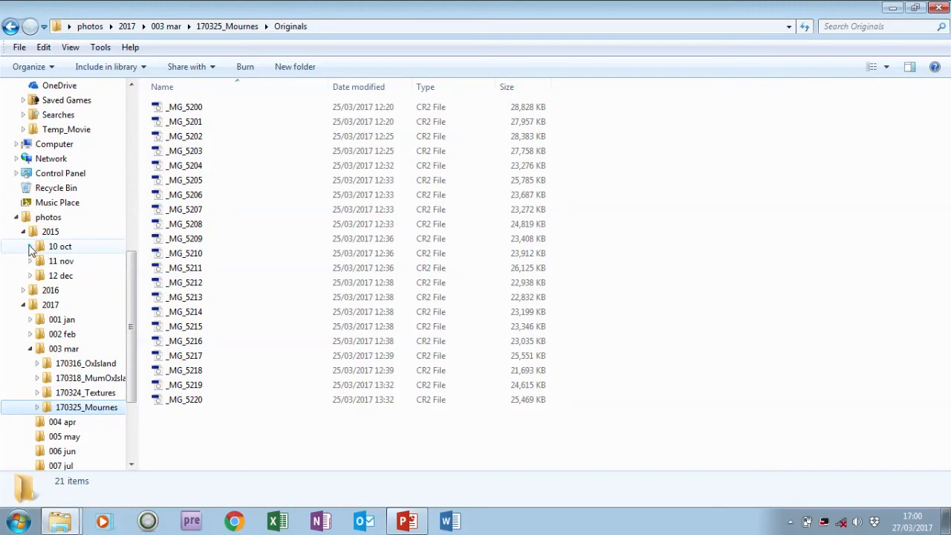
click(29, 248)
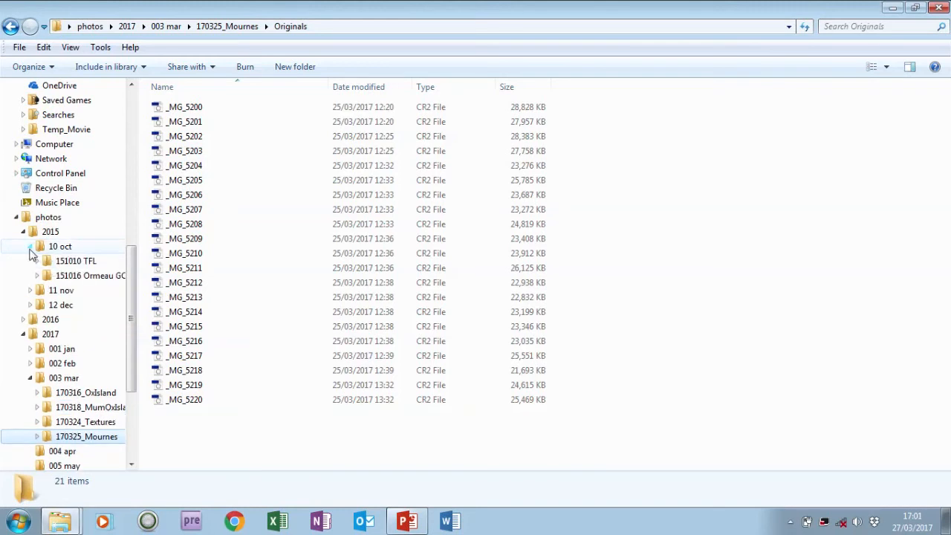
click(30, 248)
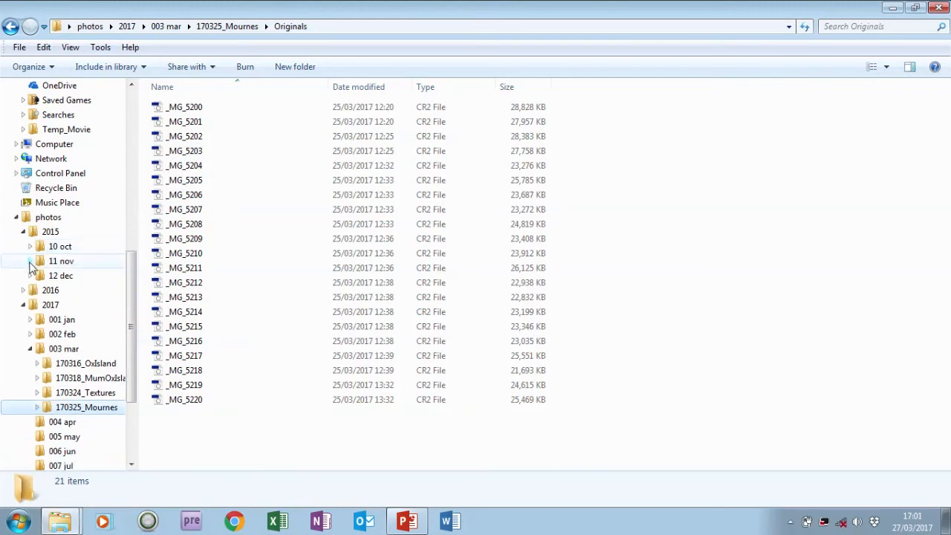
click(30, 262)
click(31, 262)
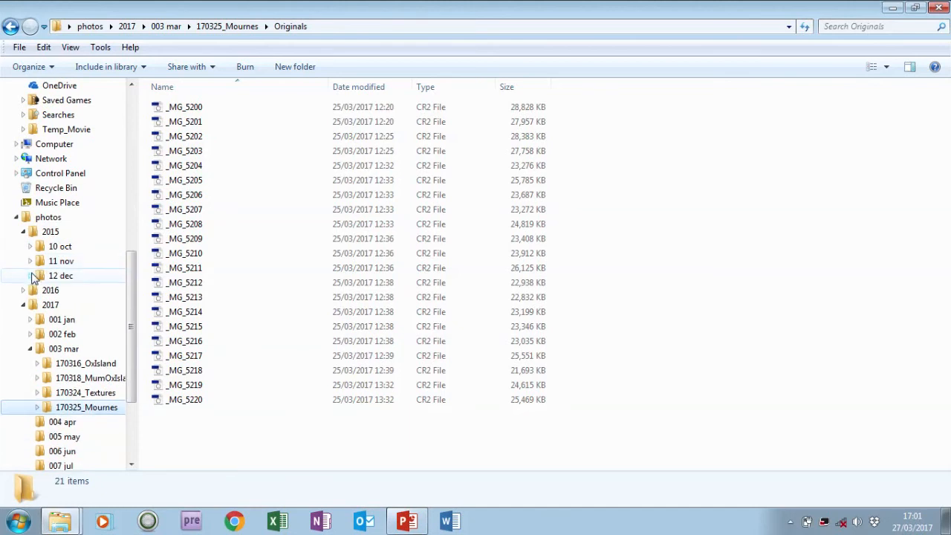
Step: Examine the subfolders of 12 dec within the 2015 folder, and collapse 2015
click(31, 276)
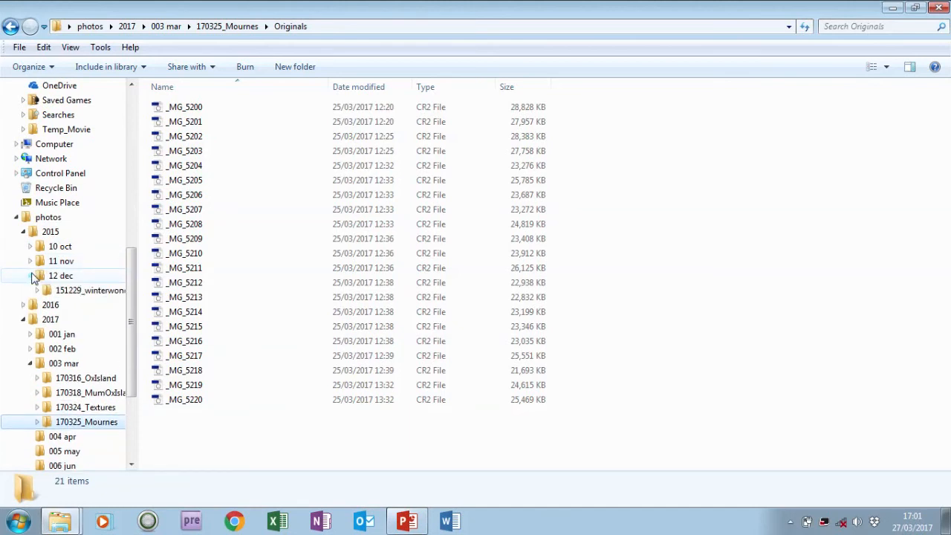
click(23, 232)
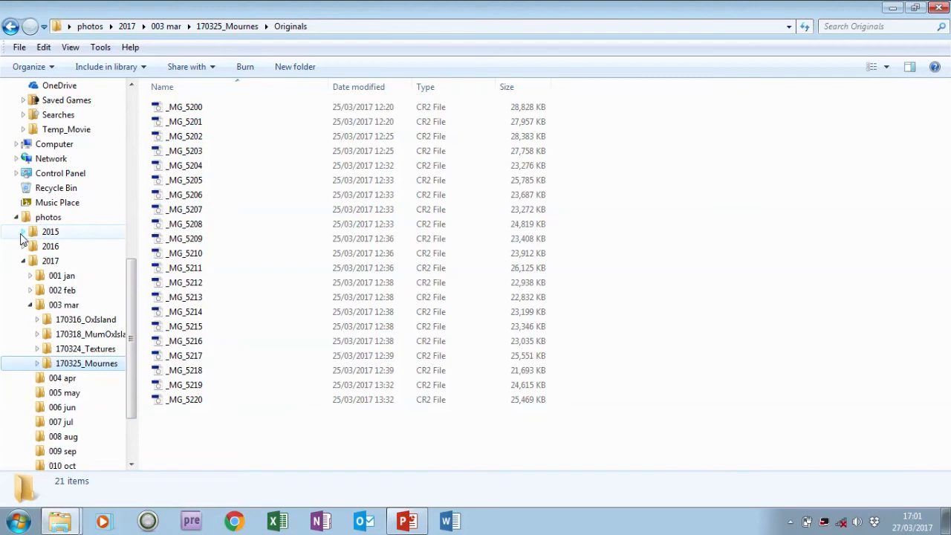
Step: Expand the 2016 folder and examine the subfolders of 001 jan, 002 feb, 003 mar and 004 apr, collapsing each month again
click(23, 246)
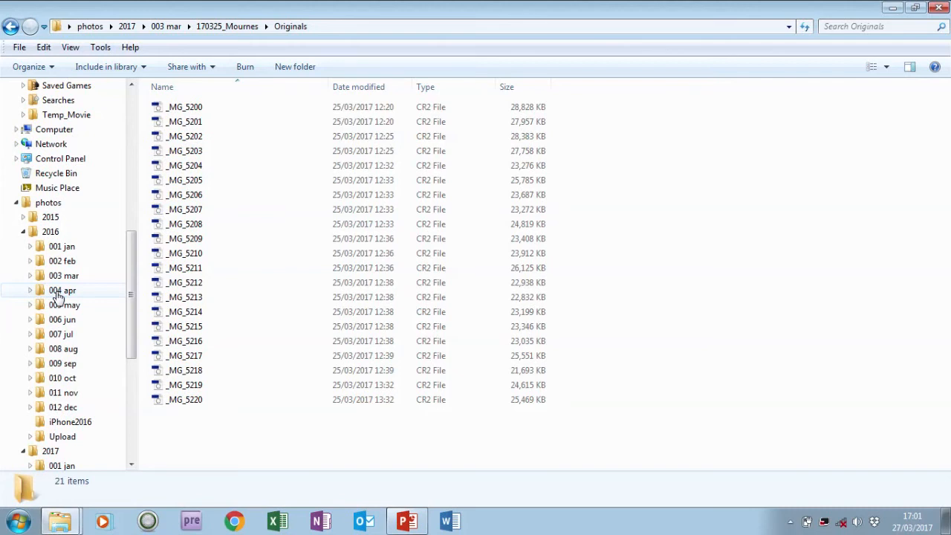
click(30, 247)
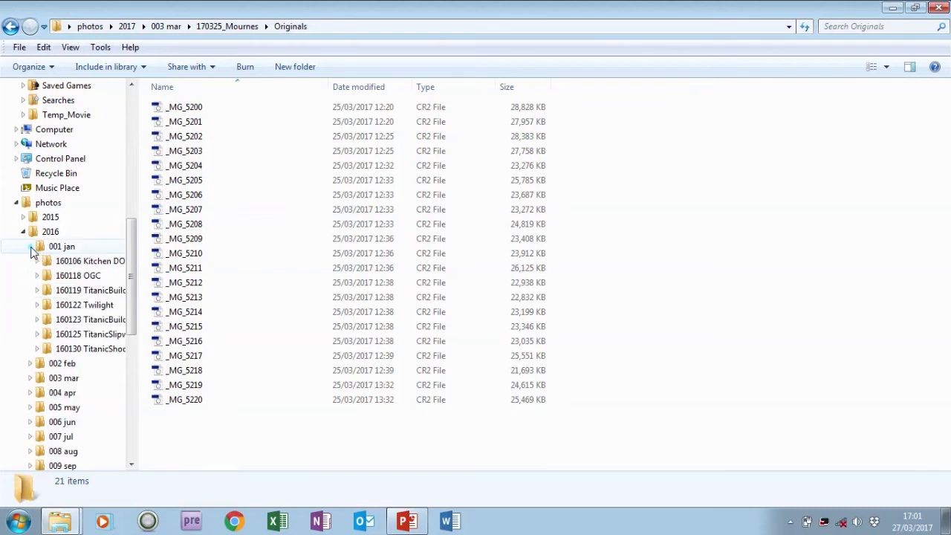
click(30, 248)
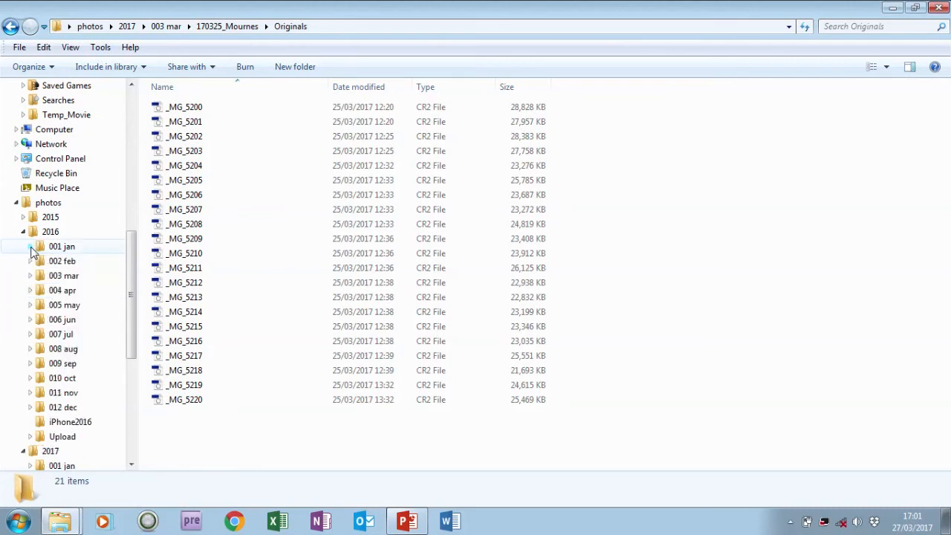
click(31, 262)
click(30, 261)
click(31, 276)
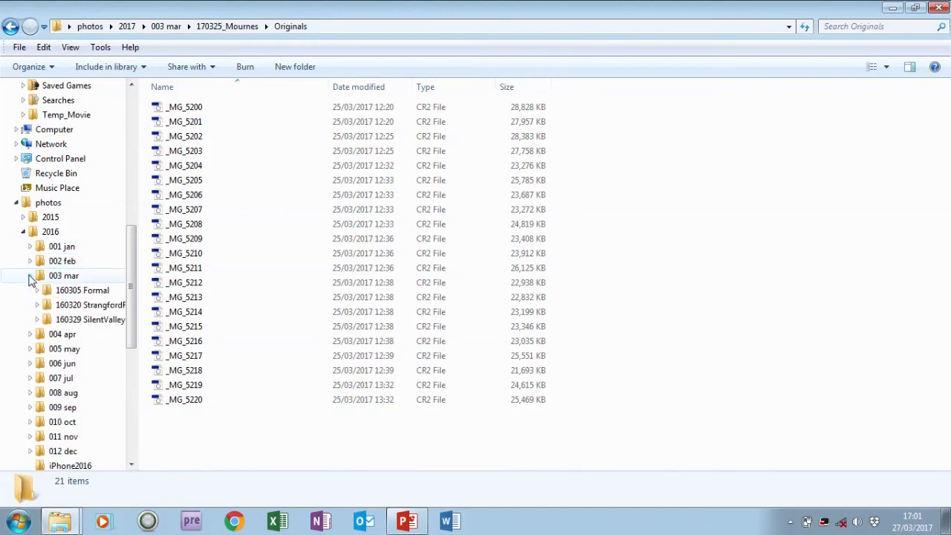
click(31, 275)
click(30, 290)
click(30, 291)
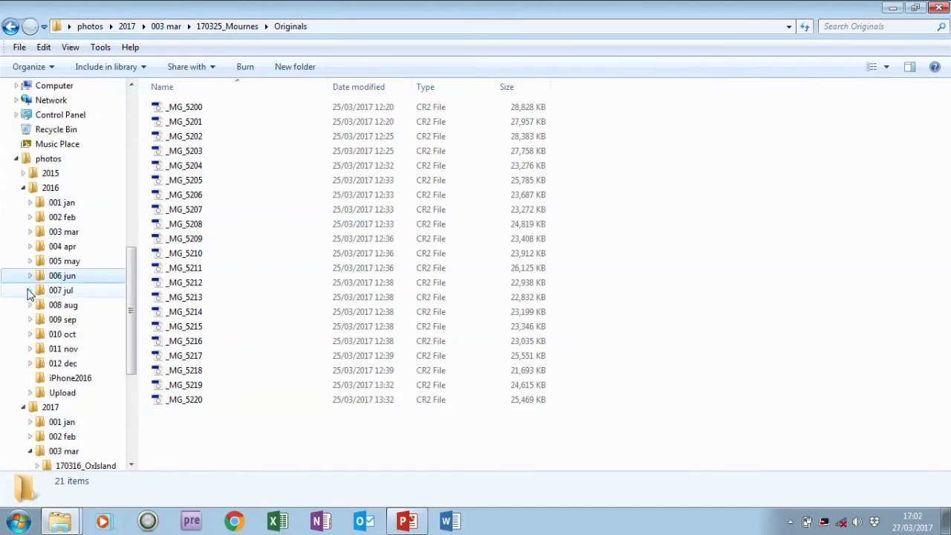
Step: Open and expand the 007 jul folder of 2016, and view the Originals folder inside 170726_SommeCentre
click(56, 294)
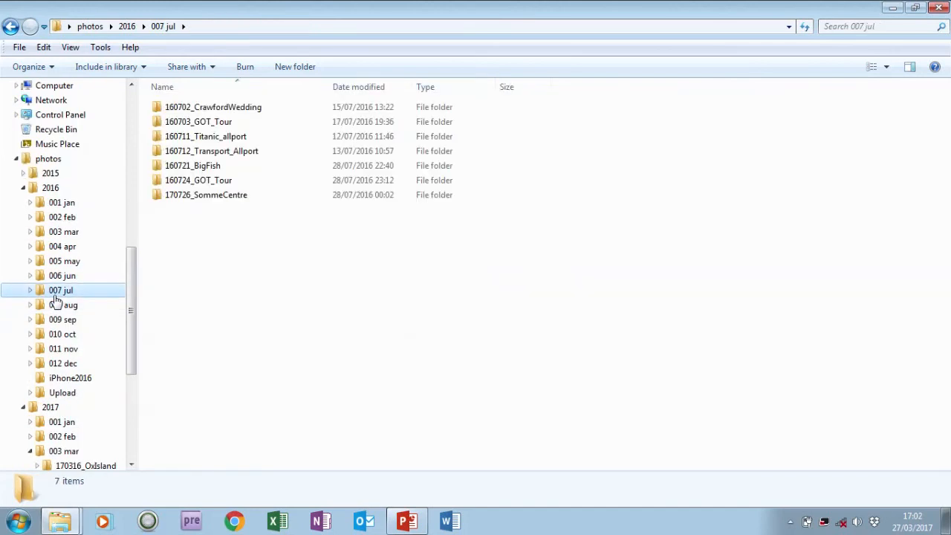
click(31, 290)
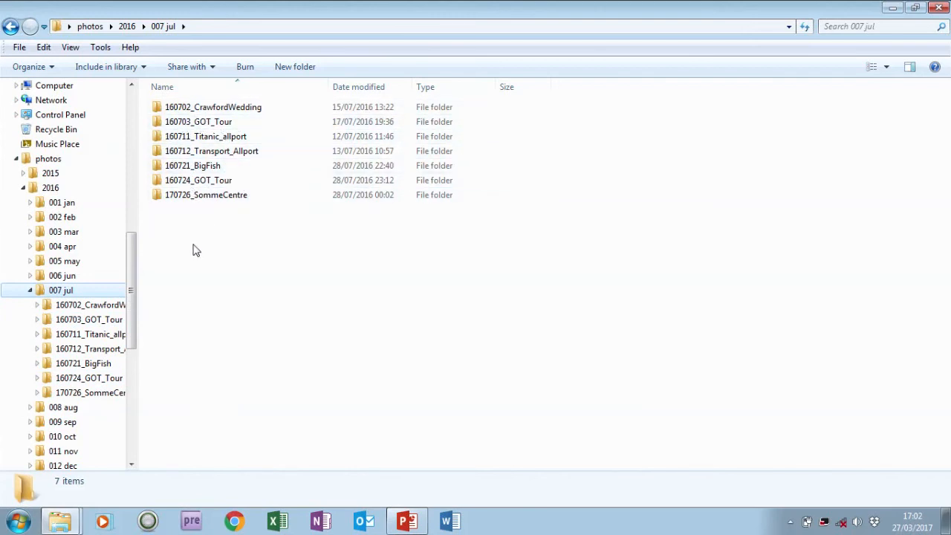
click(37, 392)
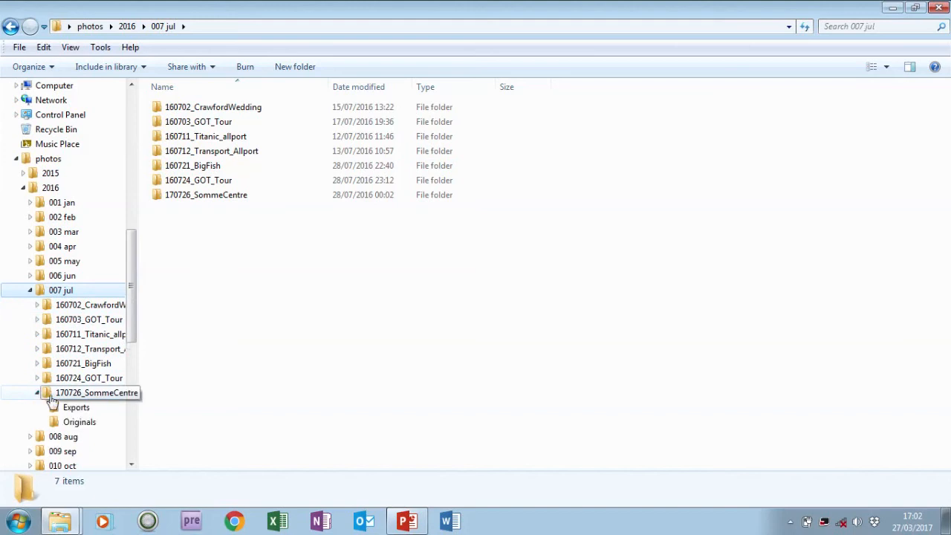
click(65, 395)
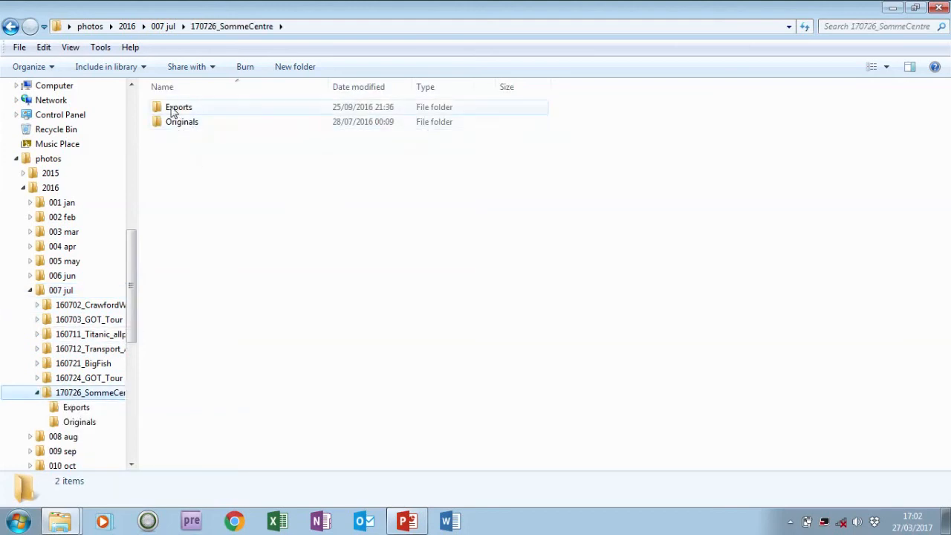
click(184, 124)
double_click(185, 125)
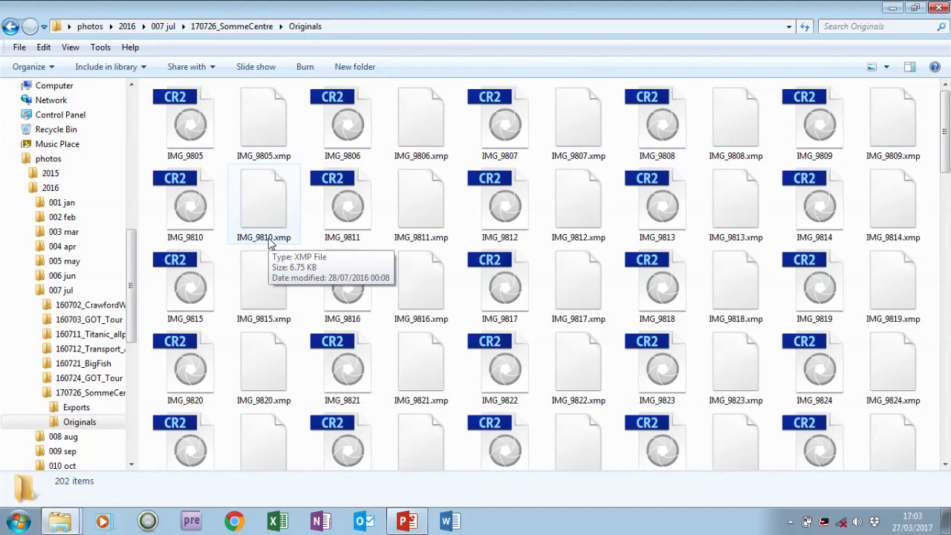
Step: Return to the 170726_SommeCentre folder and view the images in its Exports folder
click(259, 28)
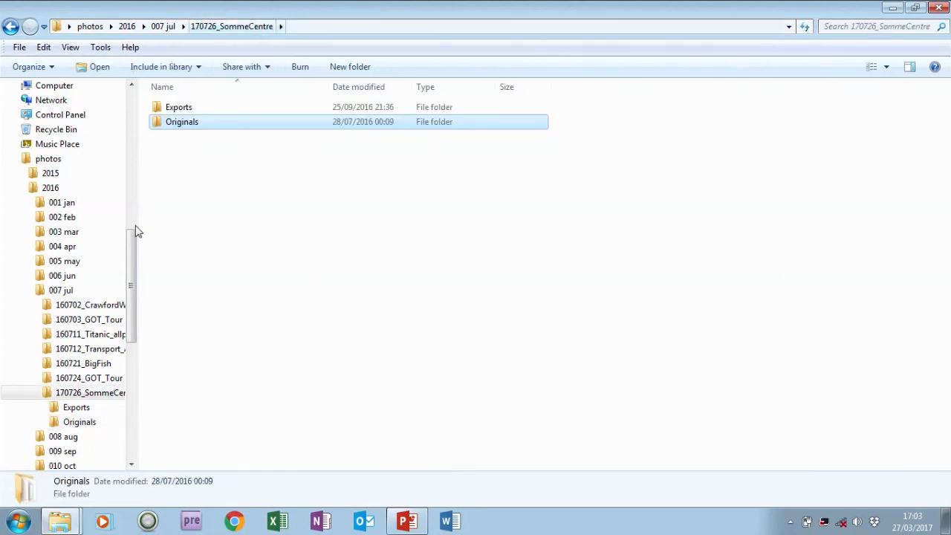
double_click(230, 106)
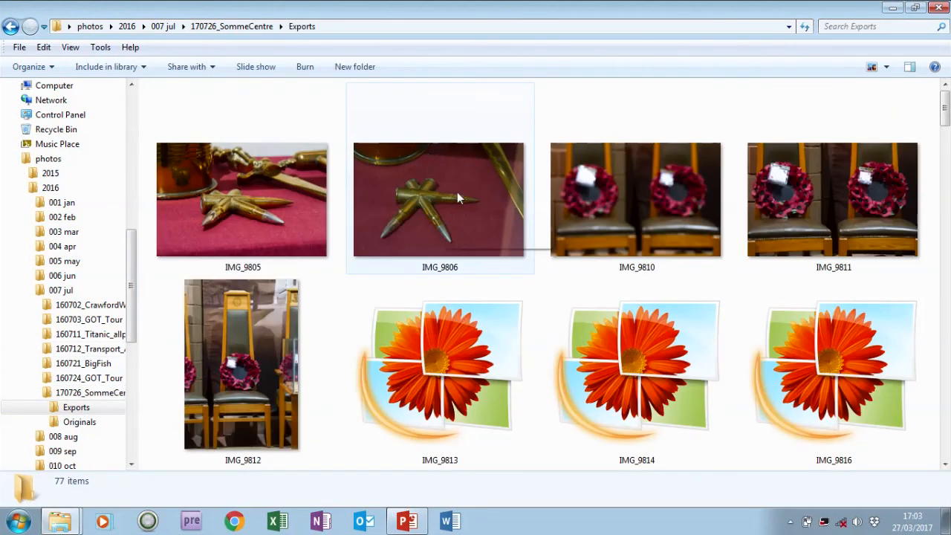
mouse_move(560, 228)
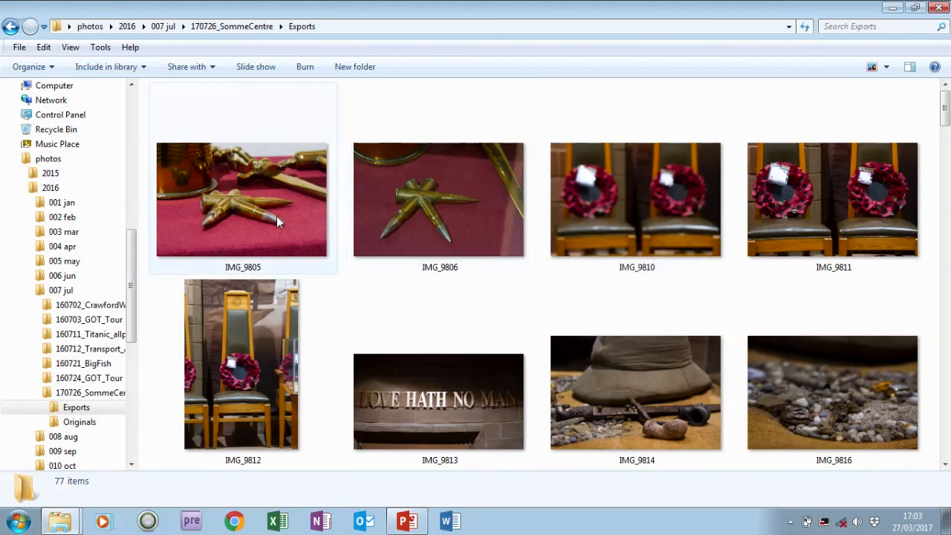
mouse_move(277, 217)
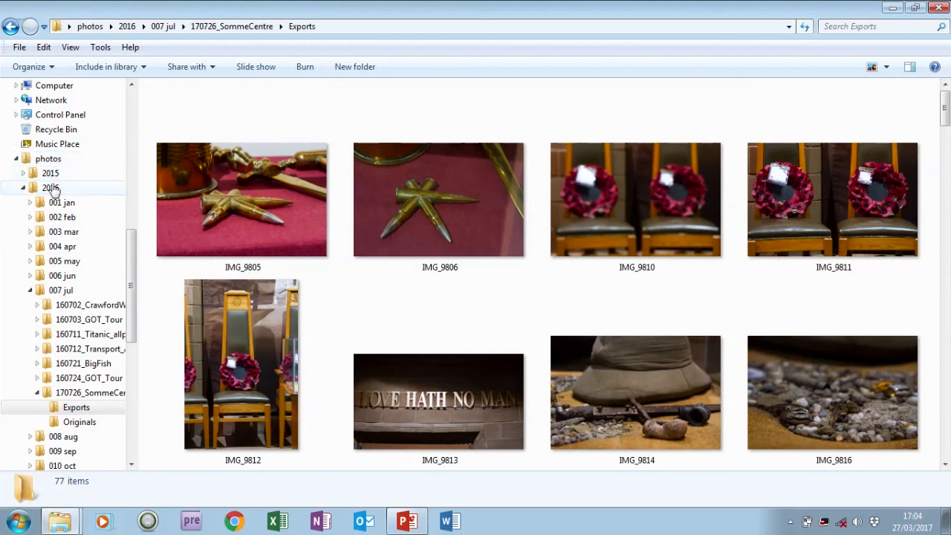
Step: Collapse and re-expand 007 jul, and reopen the Exports folder by way of 170726_SommeCentre
click(28, 291)
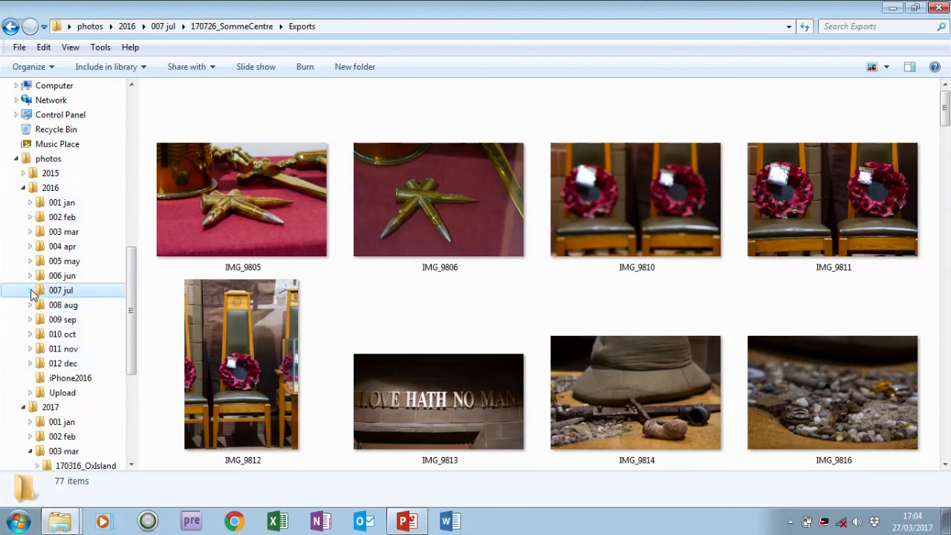
click(30, 291)
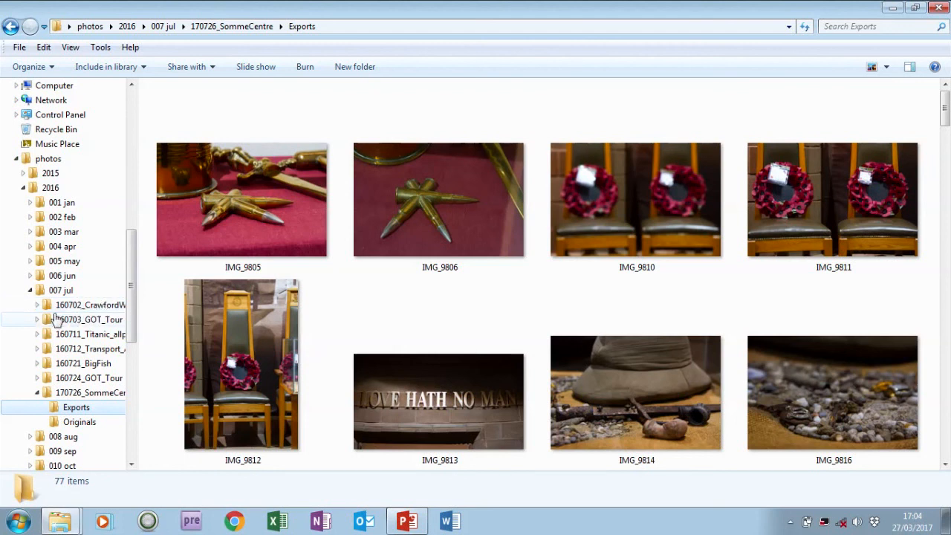
click(71, 394)
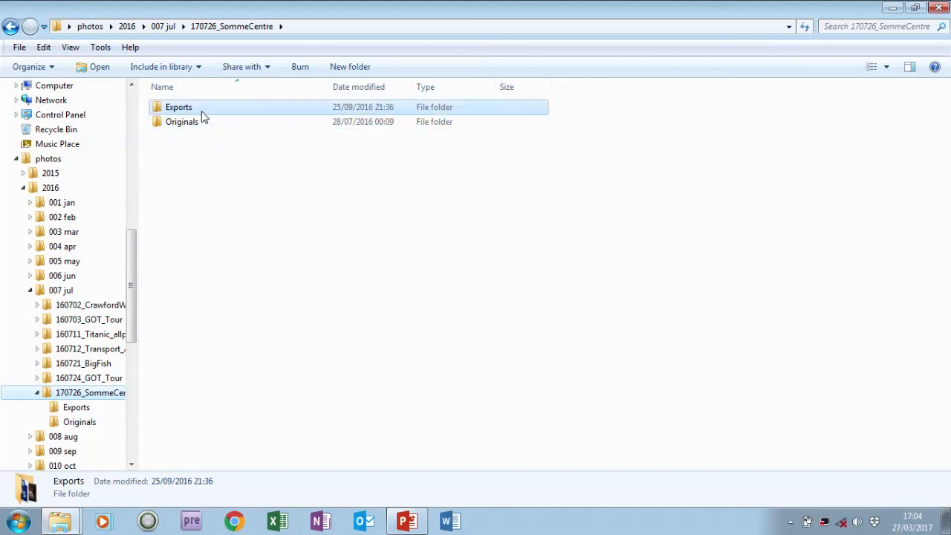
double_click(202, 111)
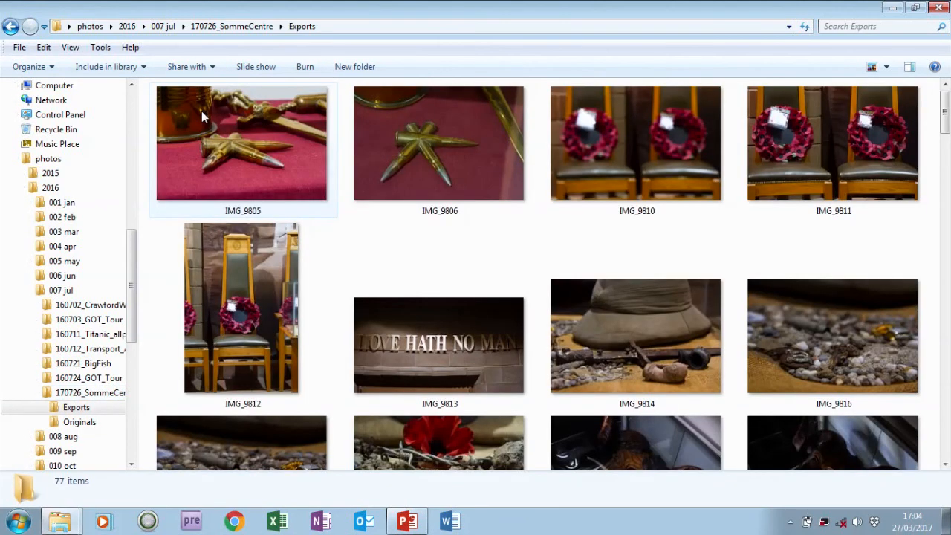